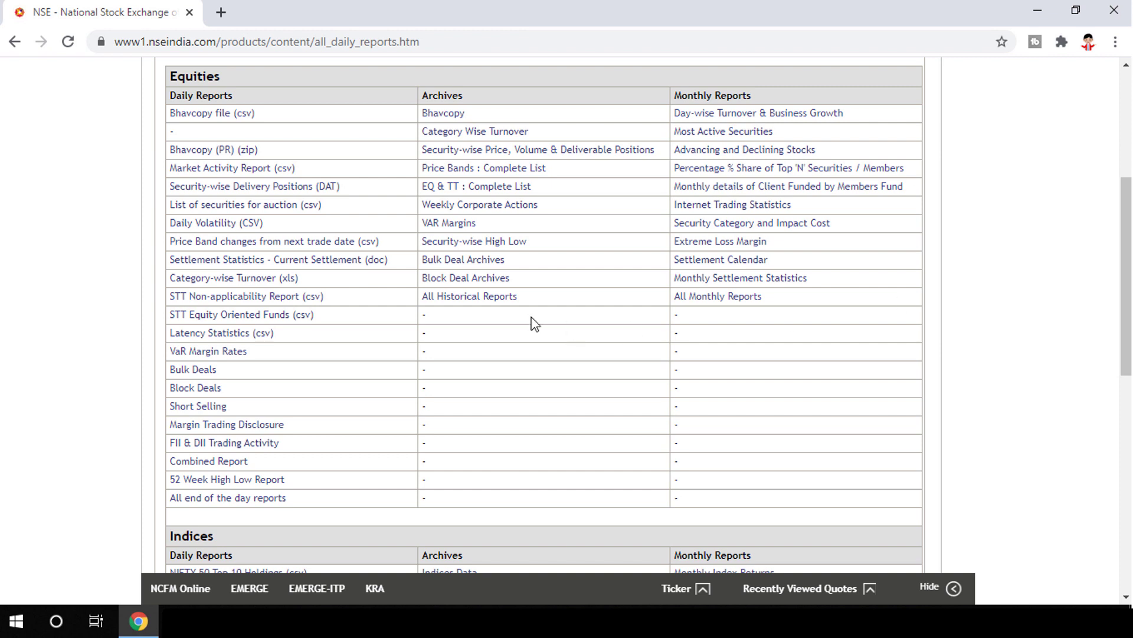
Step: Download the Bulk Deals and Block Deals daily equity reports, and open bulk (1).csv in Excel
left_click(195, 377)
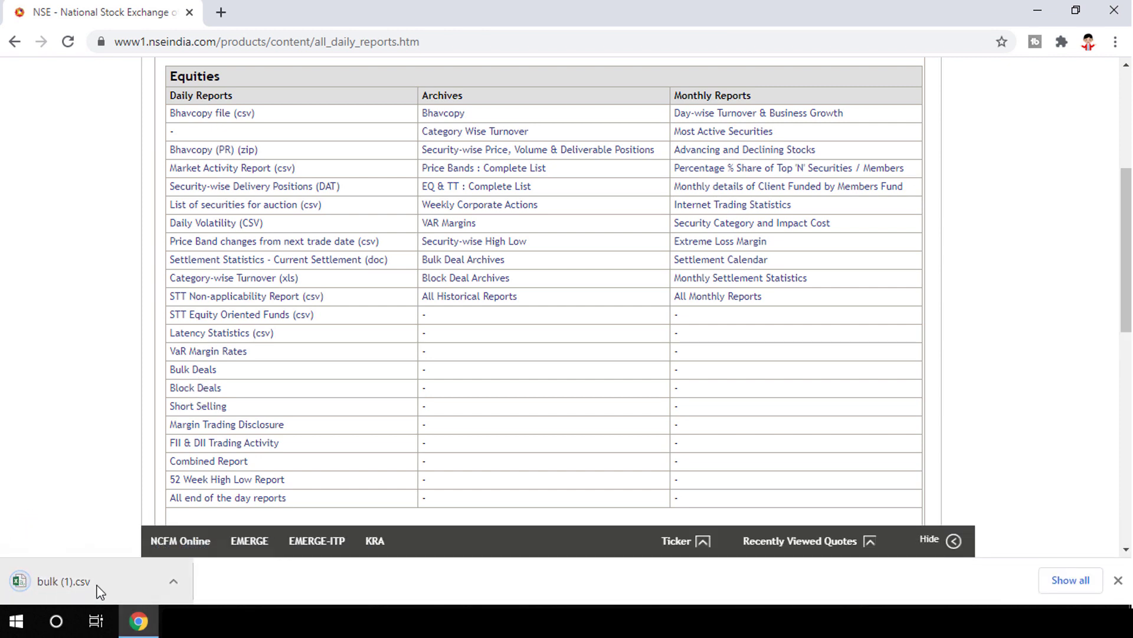
left_click(193, 389)
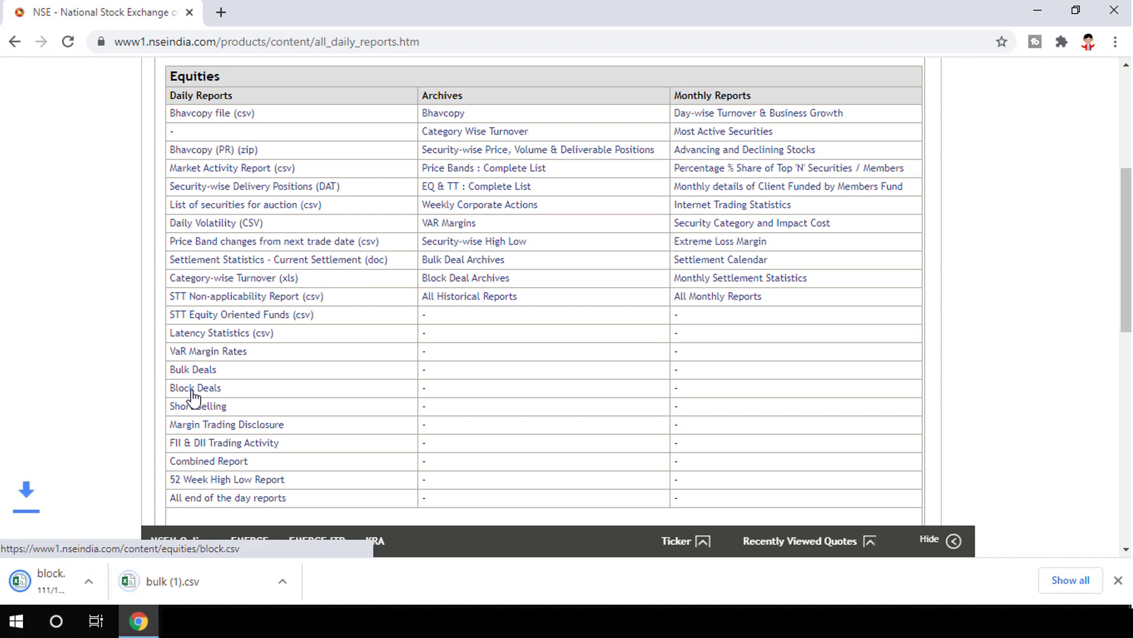
left_click(251, 588)
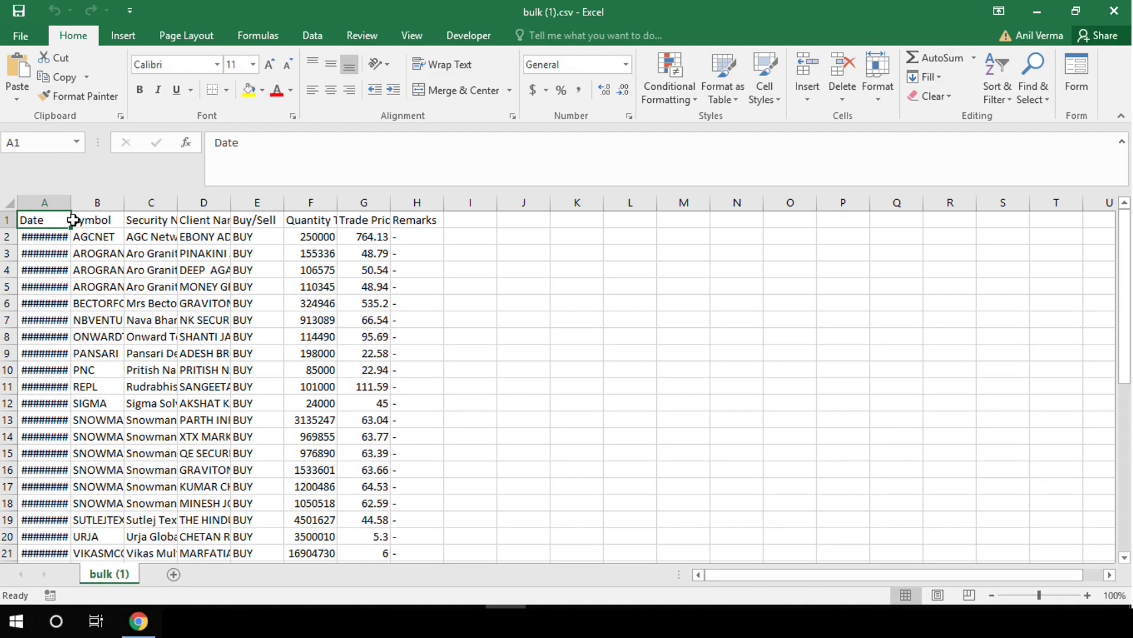
Step: Autofit the Date through Buy/Sell columns to their contents and shrink the formula bar to one line
double_click(71, 203)
left_click(56, 238)
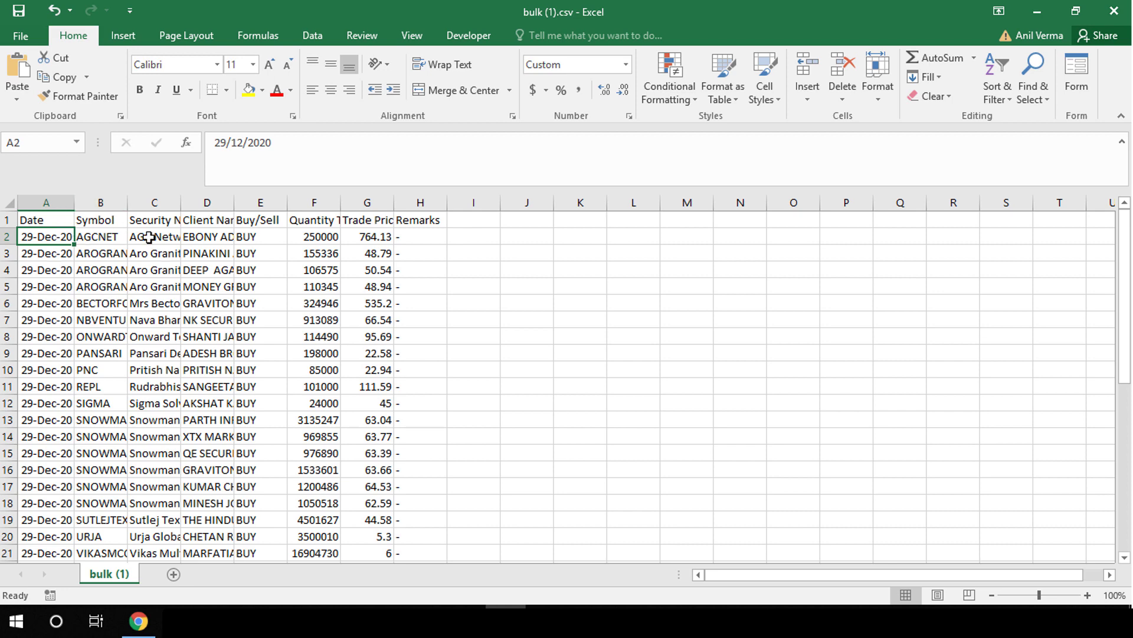
left_click_drag(46, 202, 242, 203)
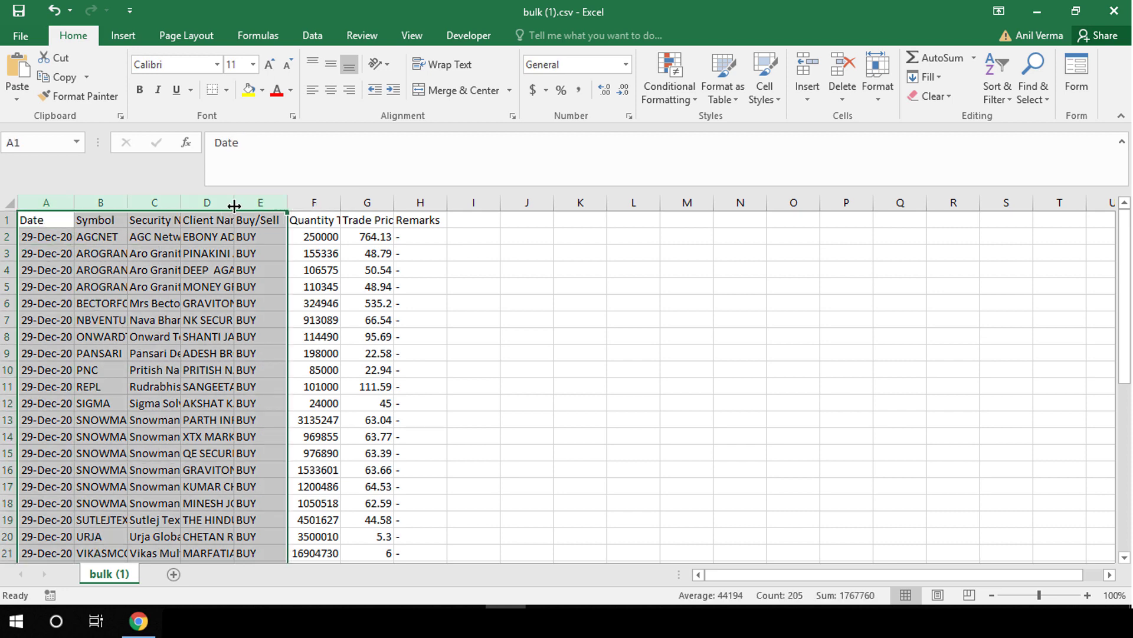
double_click(234, 203)
left_click(240, 295)
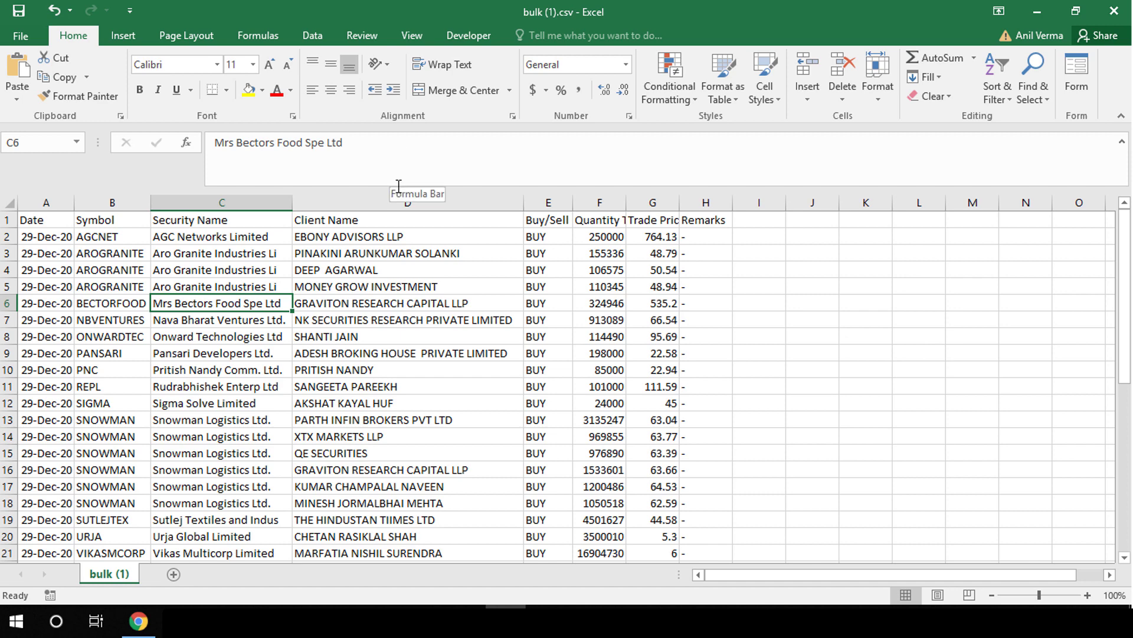
left_click_drag(397, 184, 397, 145)
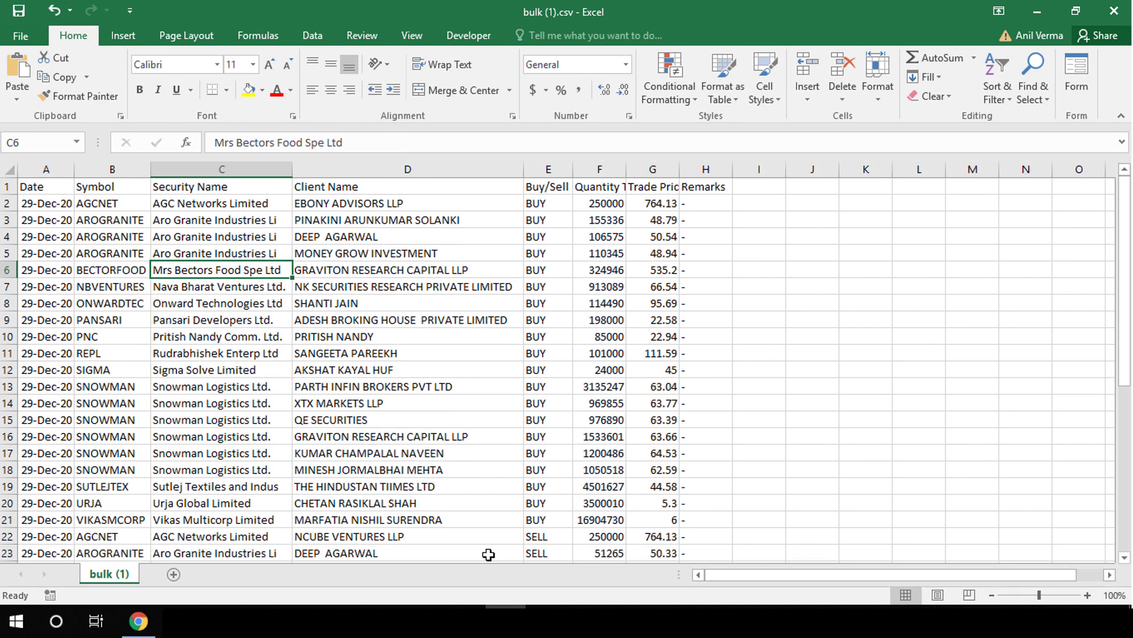
Step: Switch to Chrome, open the downloaded block.csv, check it for block deal records, and close it
left_click(138, 620)
left_click(90, 587)
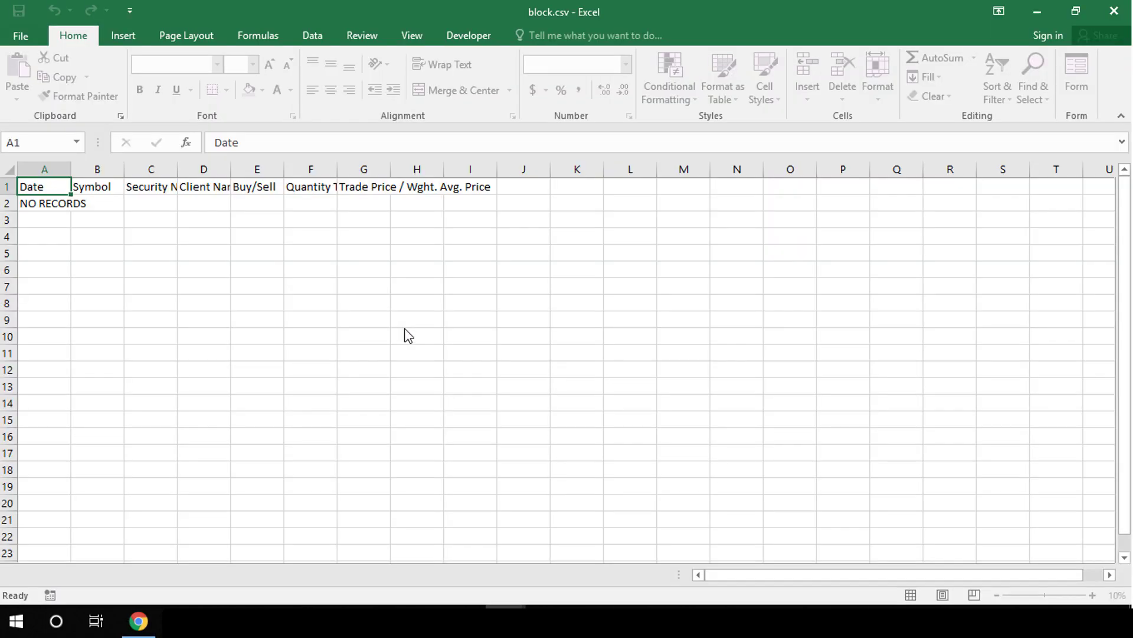
left_click(394, 319)
left_click(39, 201)
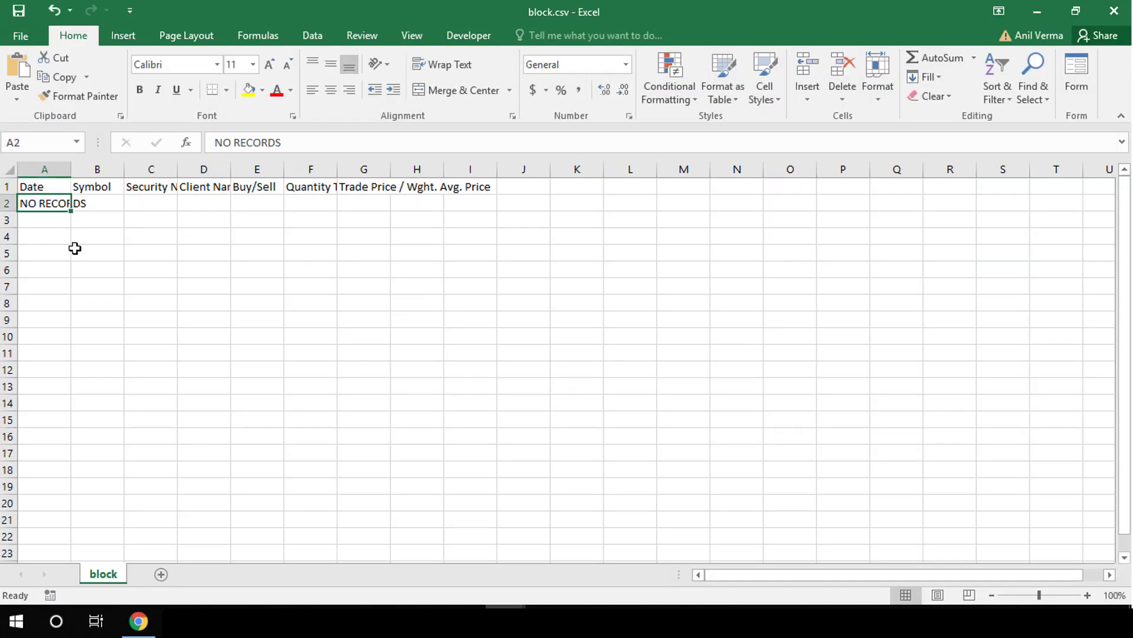
left_click(250, 270)
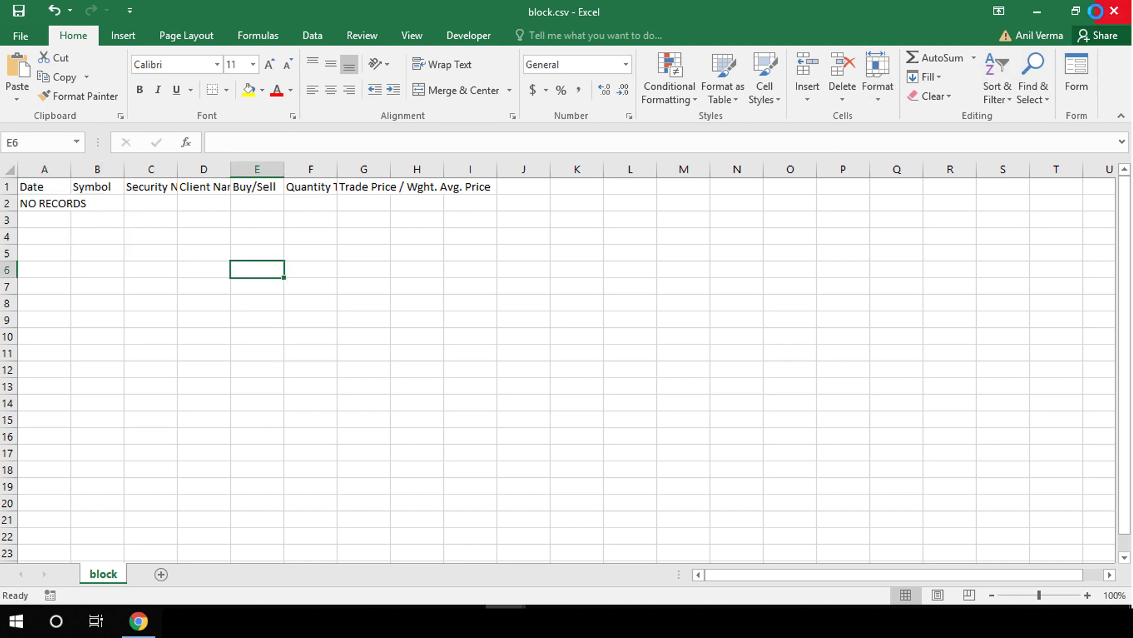
left_click(1114, 10)
left_click(398, 296)
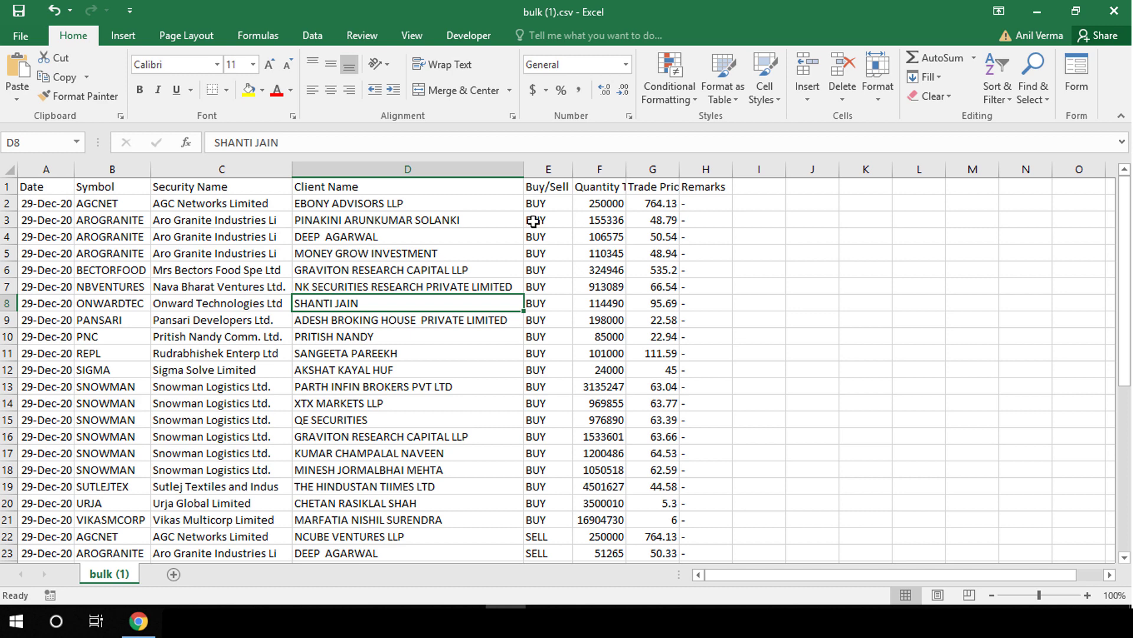
Step: Sort the whole bulk deals table by Security Name from A to Z, expanding the selection to the adjacent columns
left_click_drag(540, 207, 544, 517)
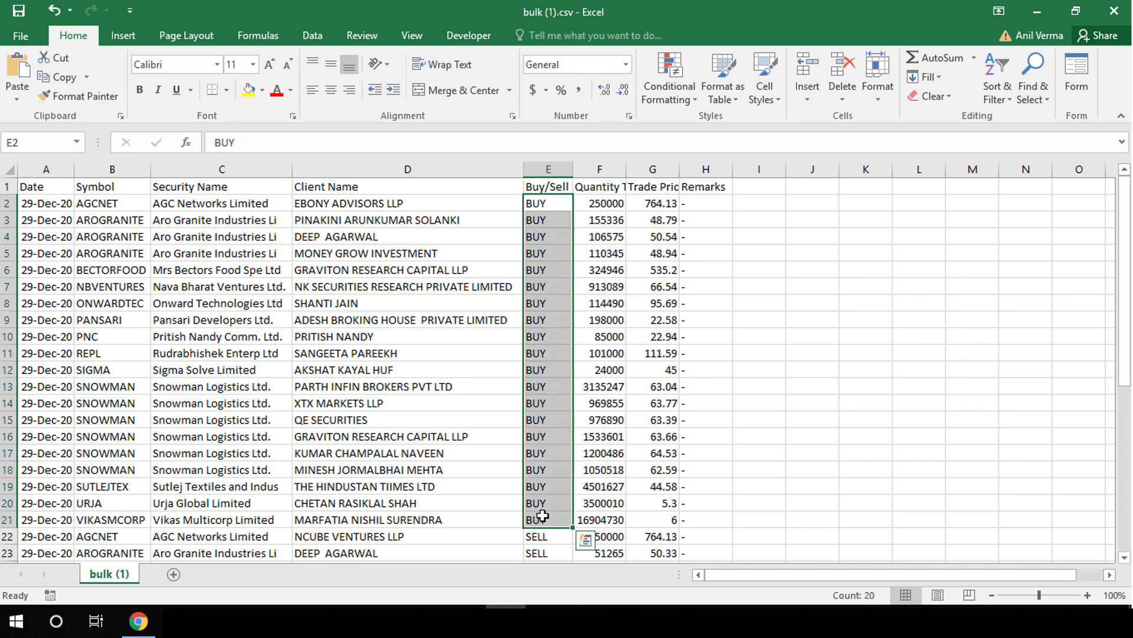
left_click(317, 333)
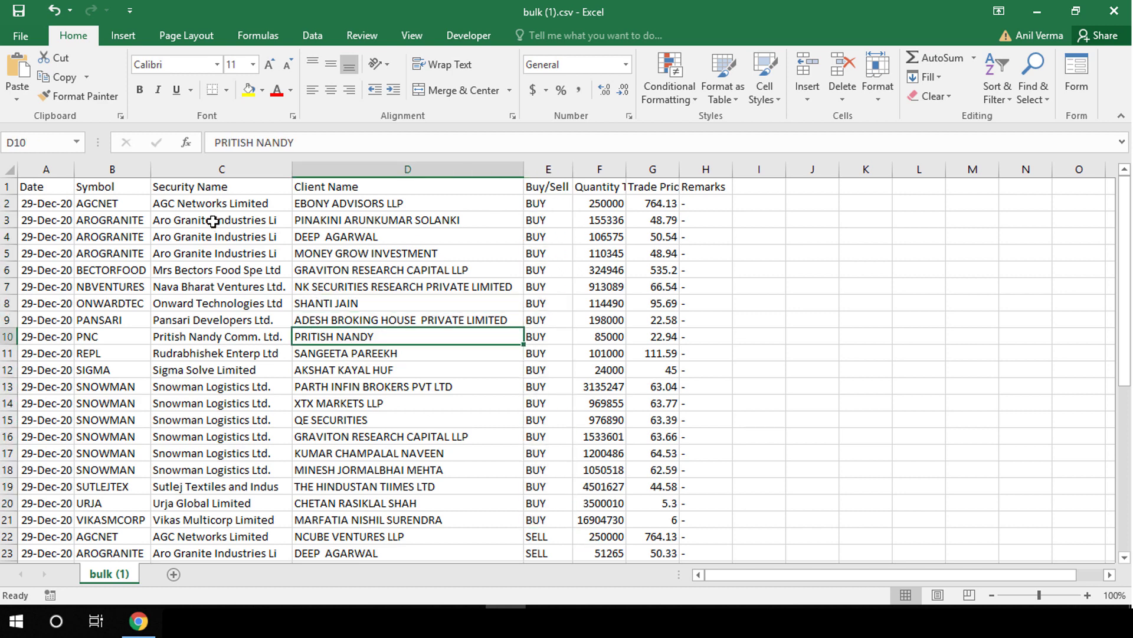
left_click(208, 168)
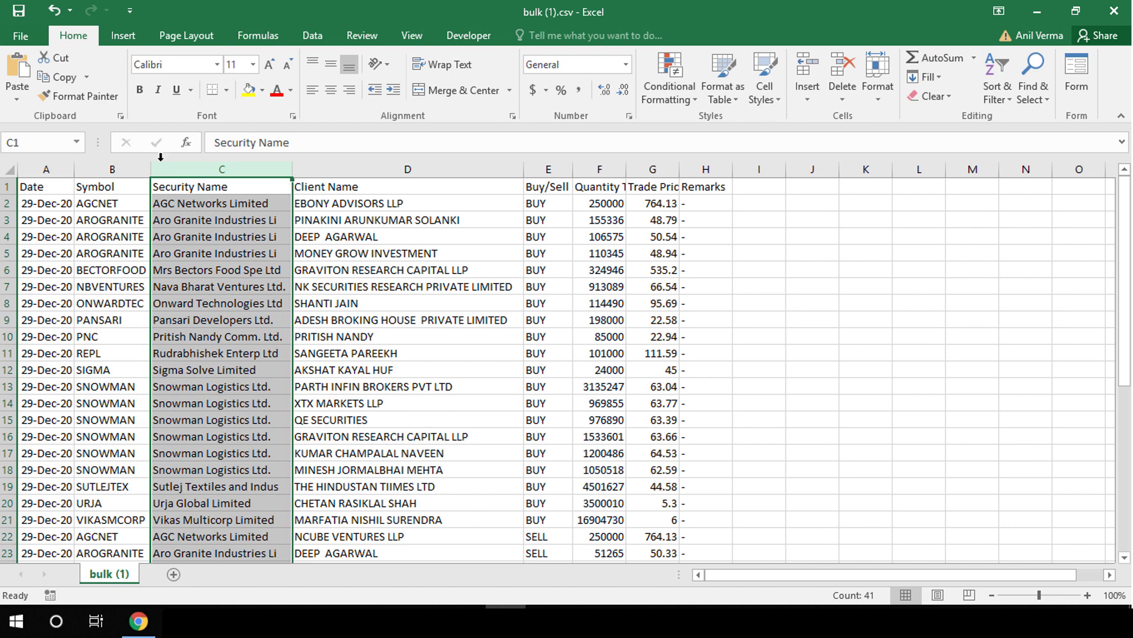
left_click(314, 34)
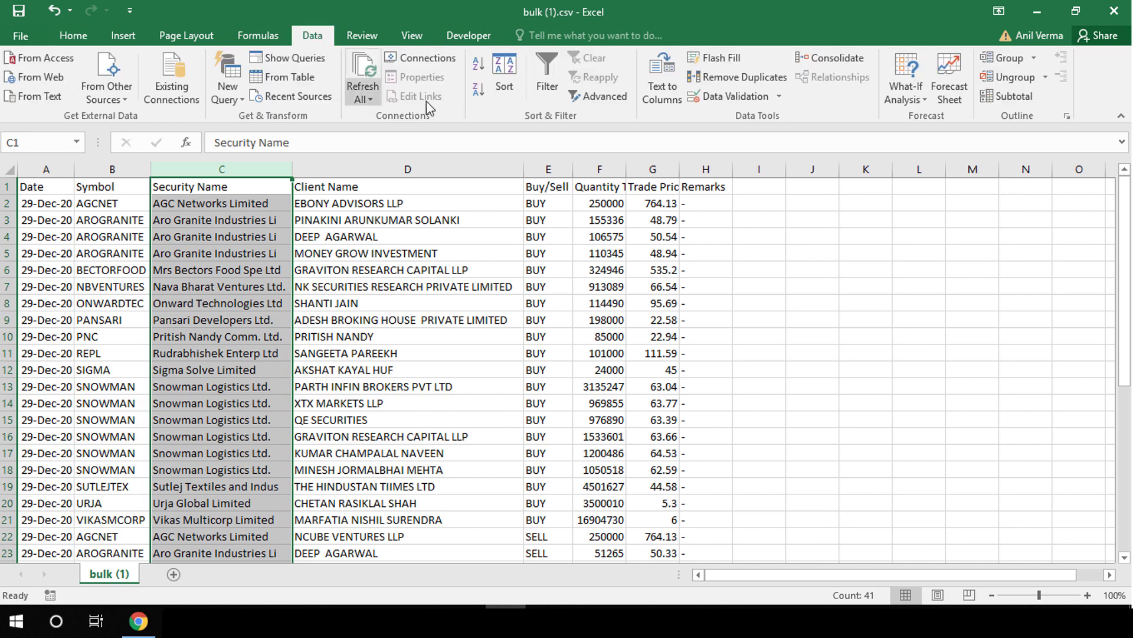
left_click(479, 66)
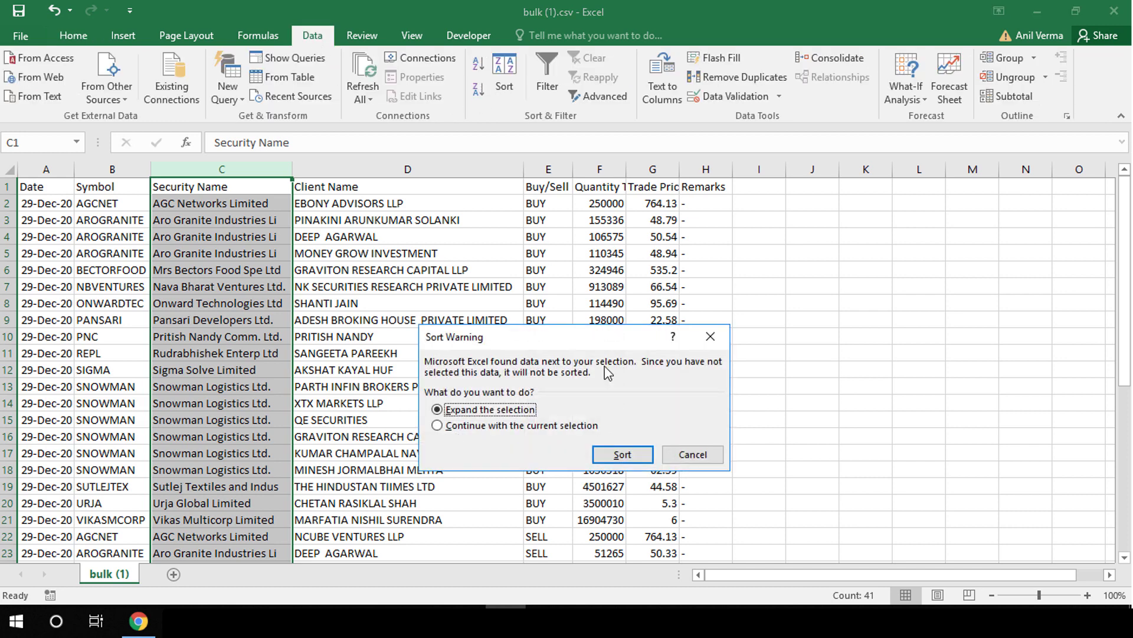
left_click(616, 453)
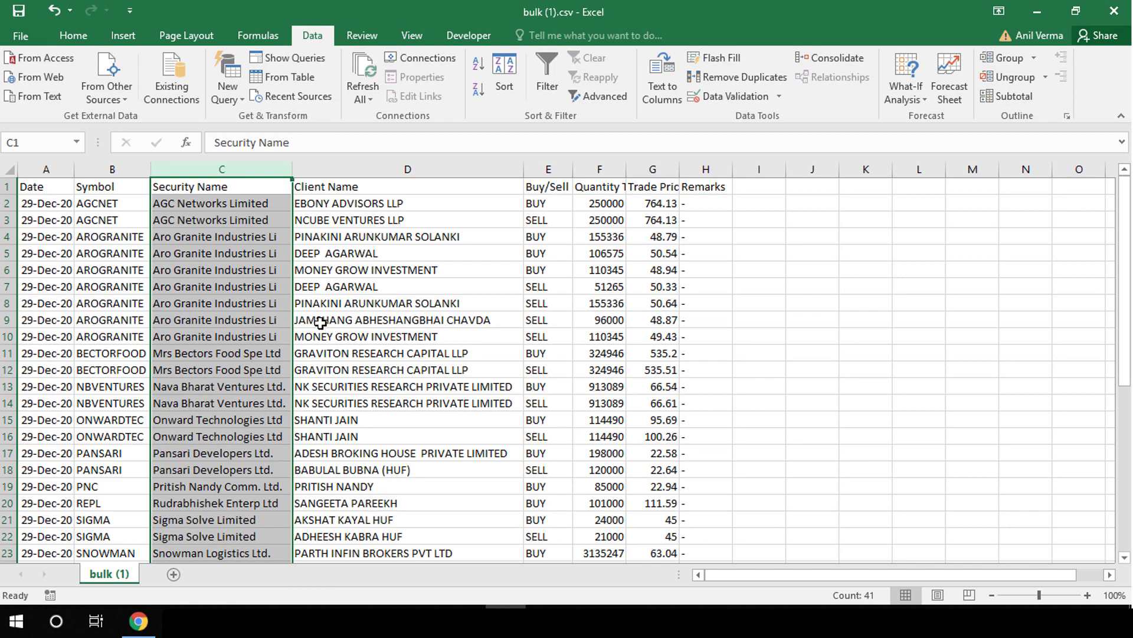
left_click(319, 322)
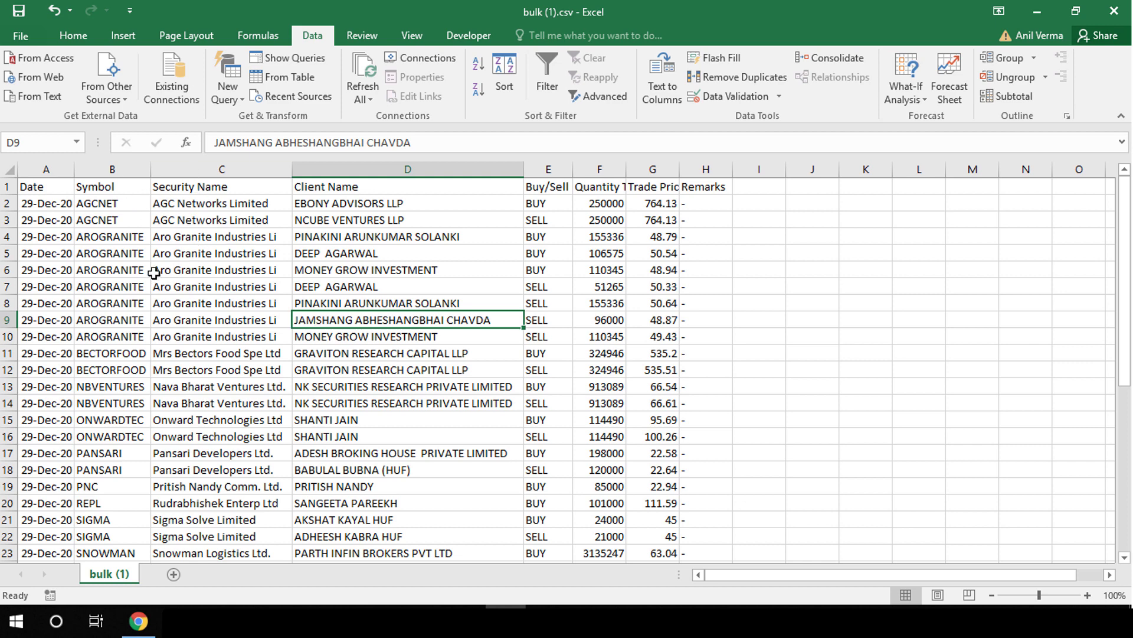
Step: Fill the two BECTORFOOD deals in rows 11 and 12 with yellow
left_click_drag(7, 353, 673, 370)
left_click(74, 35)
left_click(249, 90)
left_click(305, 303)
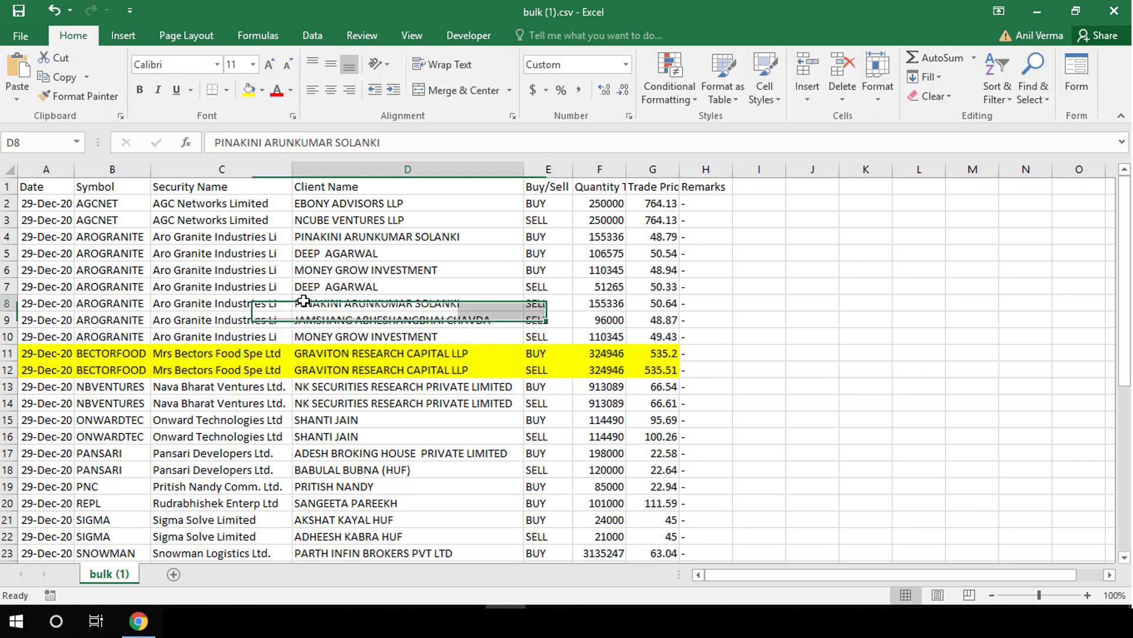
Step: Group each security's deals by client and fill the other same-client buy/sell pairs green, orange or yellow
left_click(298, 391)
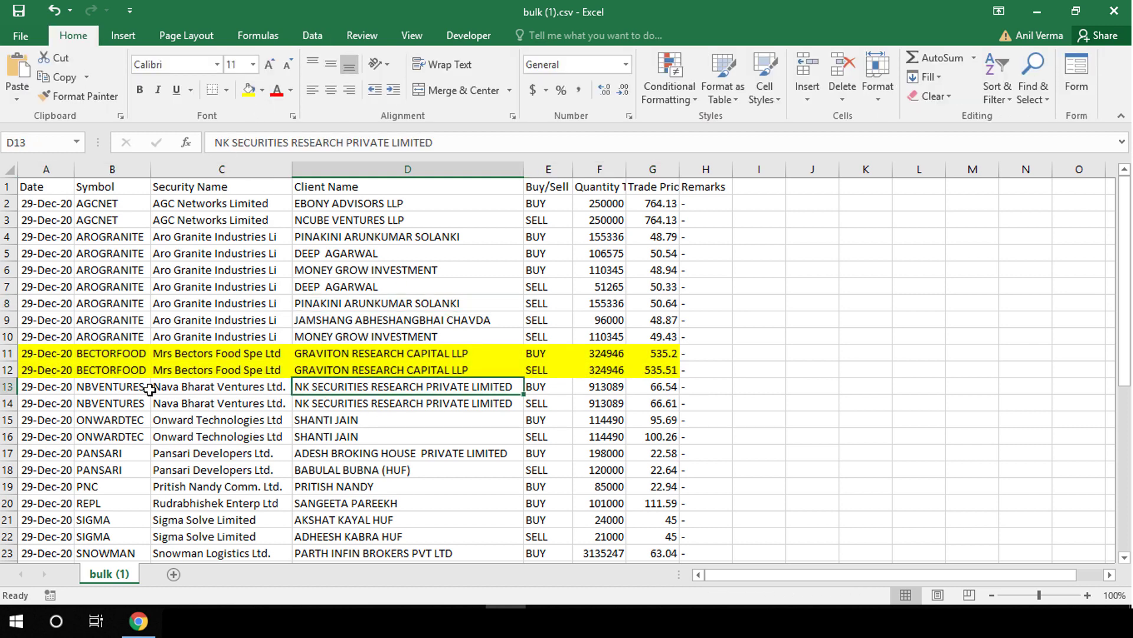
left_click_drag(69, 385, 222, 430)
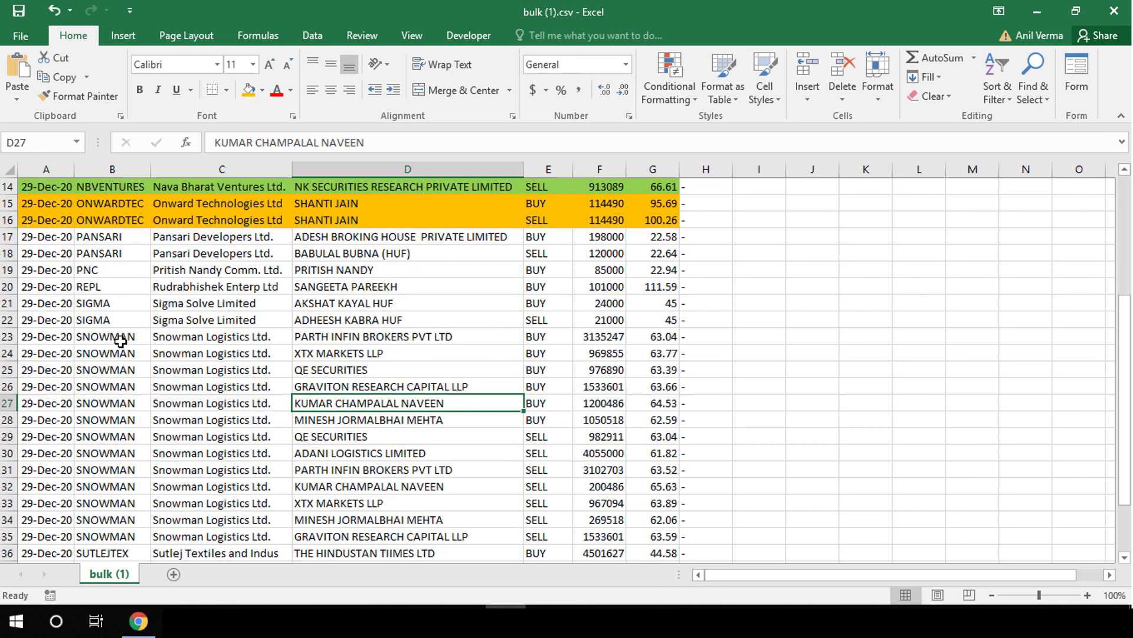
scroll(113, 342, "up", 5)
left_click(357, 252)
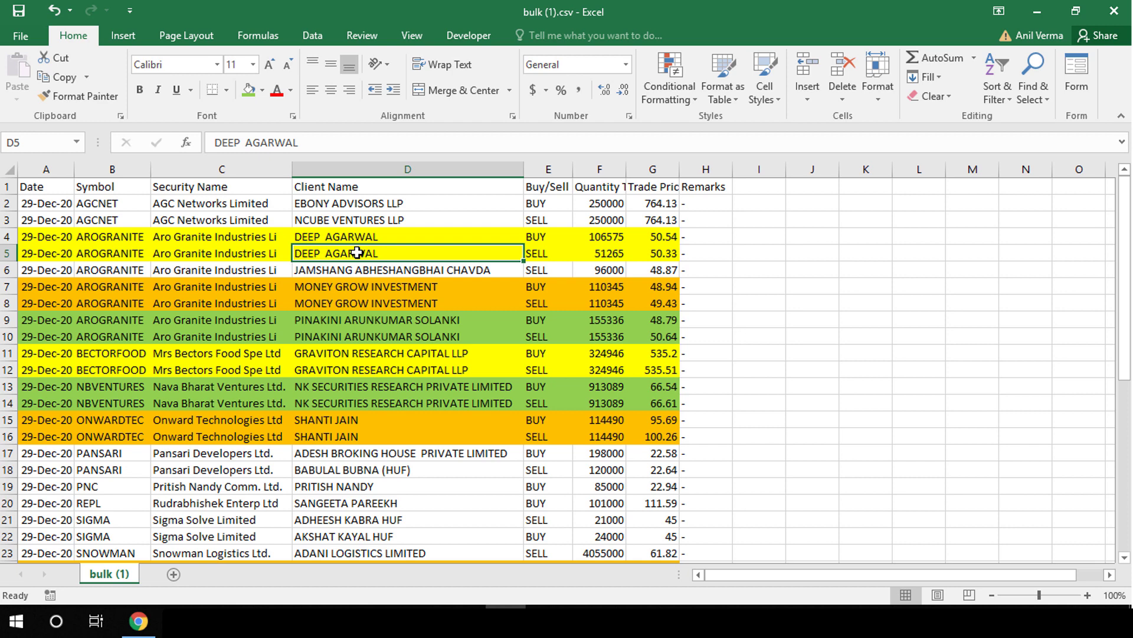
Step: Make the header row bold and increase its font size to 12
left_click(188, 185)
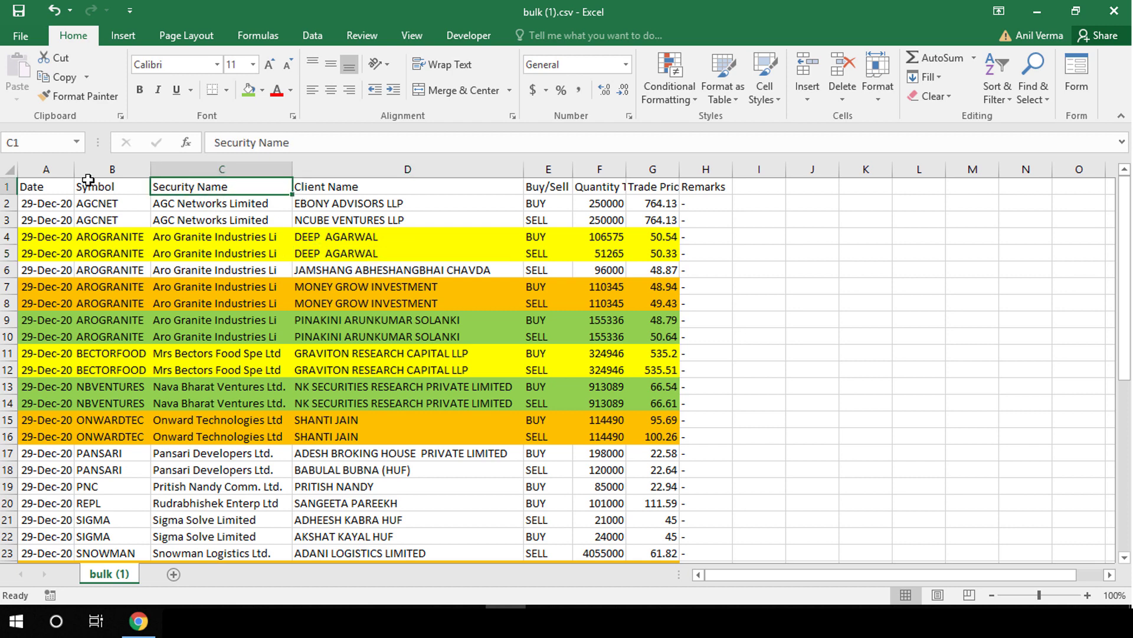
left_click(6, 186)
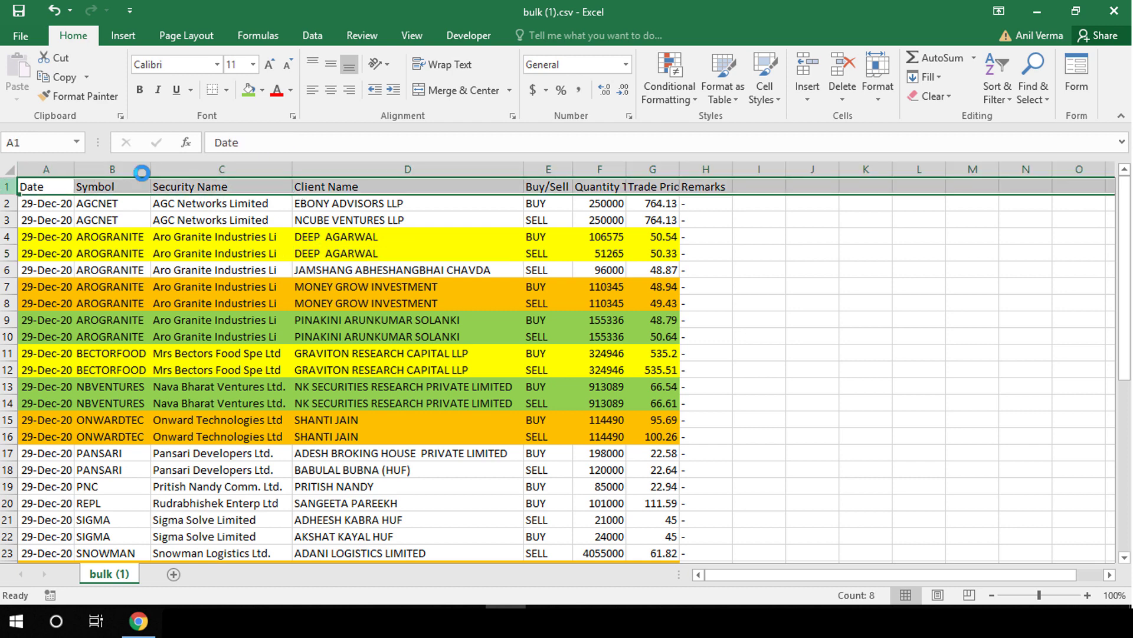
left_click(142, 93)
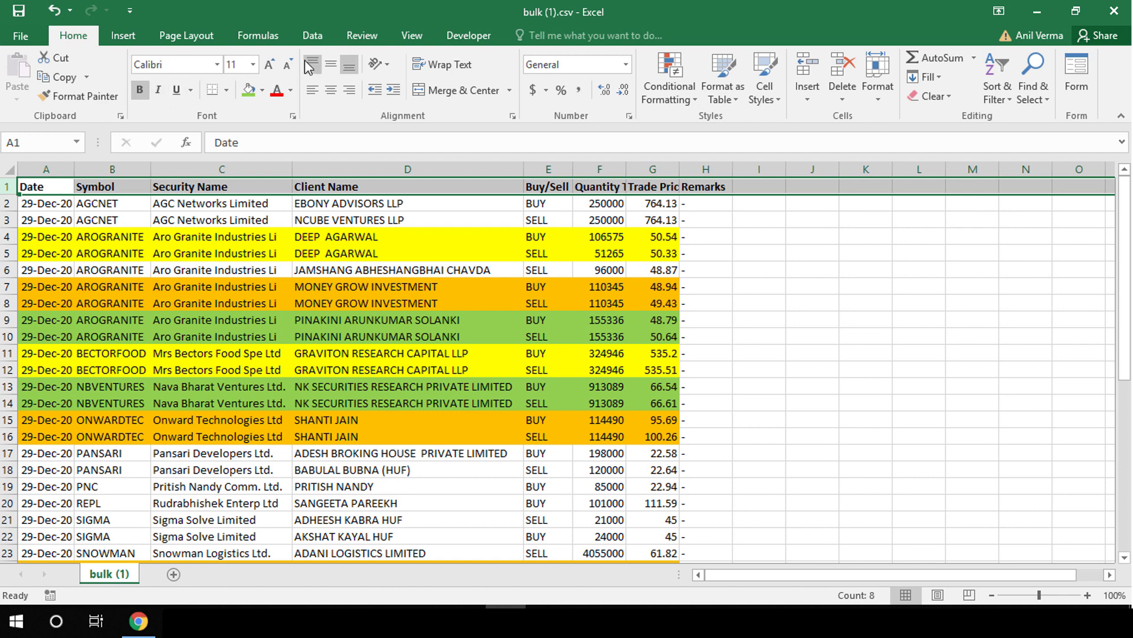
left_click(269, 64)
left_click(282, 257)
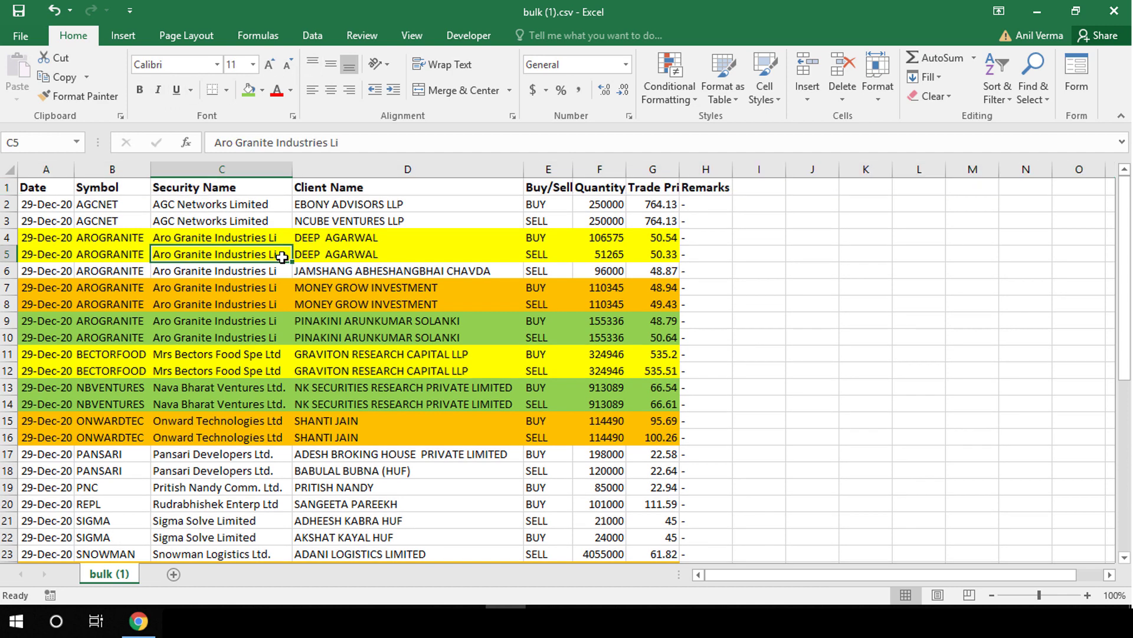
Step: Autofit the Buy/Sell, Quantity Traded and Trade Price / Wght. Avg. Price columns to show their full headings
left_click(232, 187)
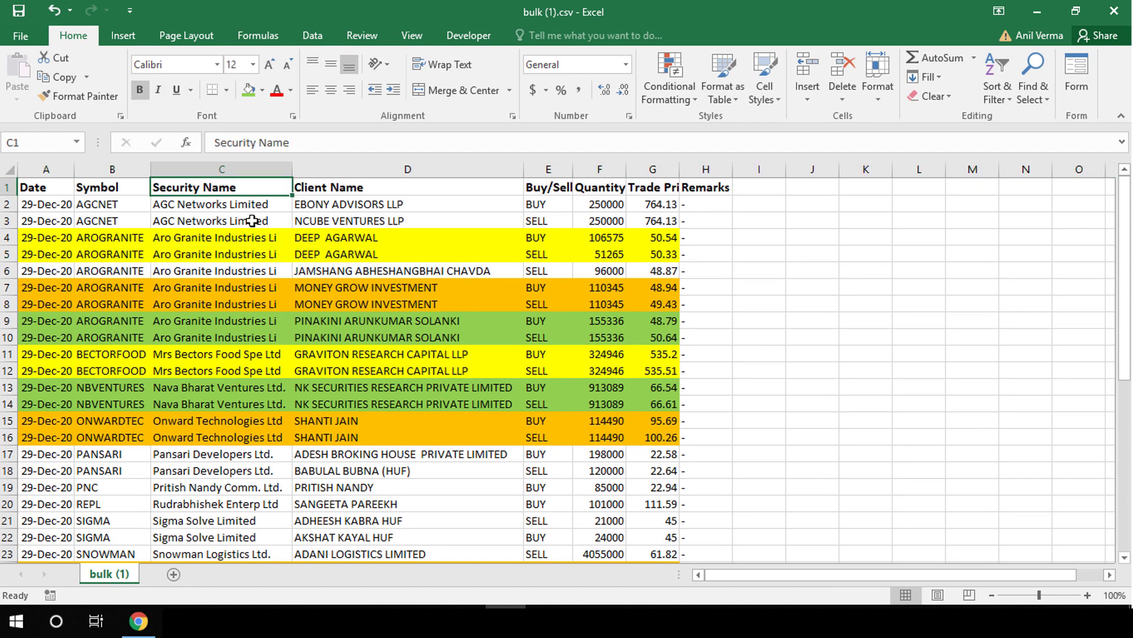
left_click(383, 187)
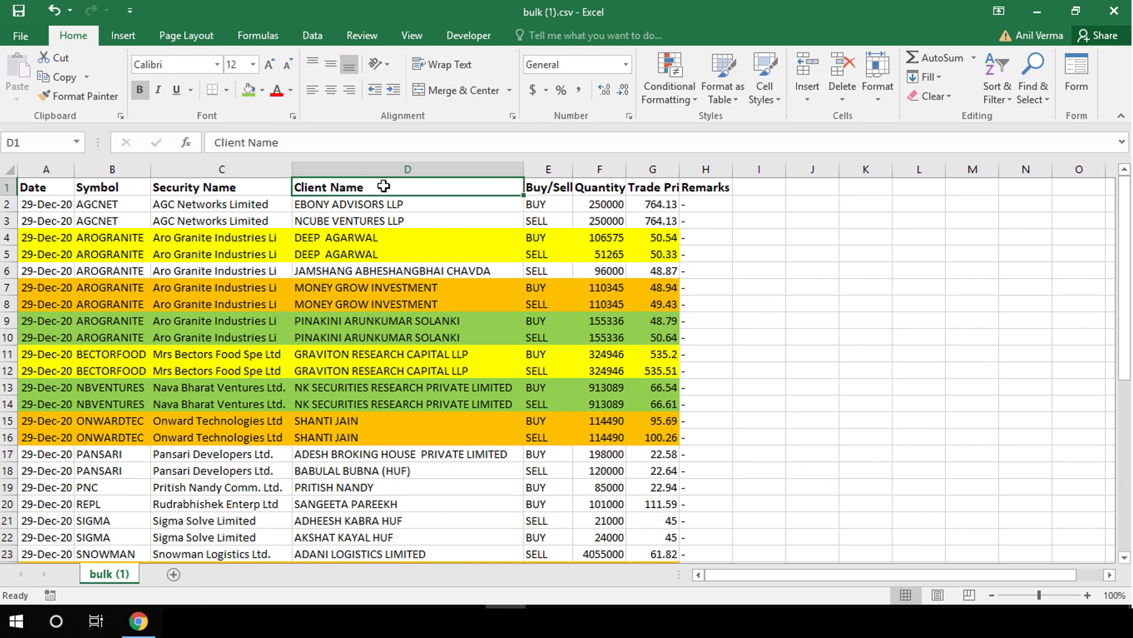
left_click(549, 189)
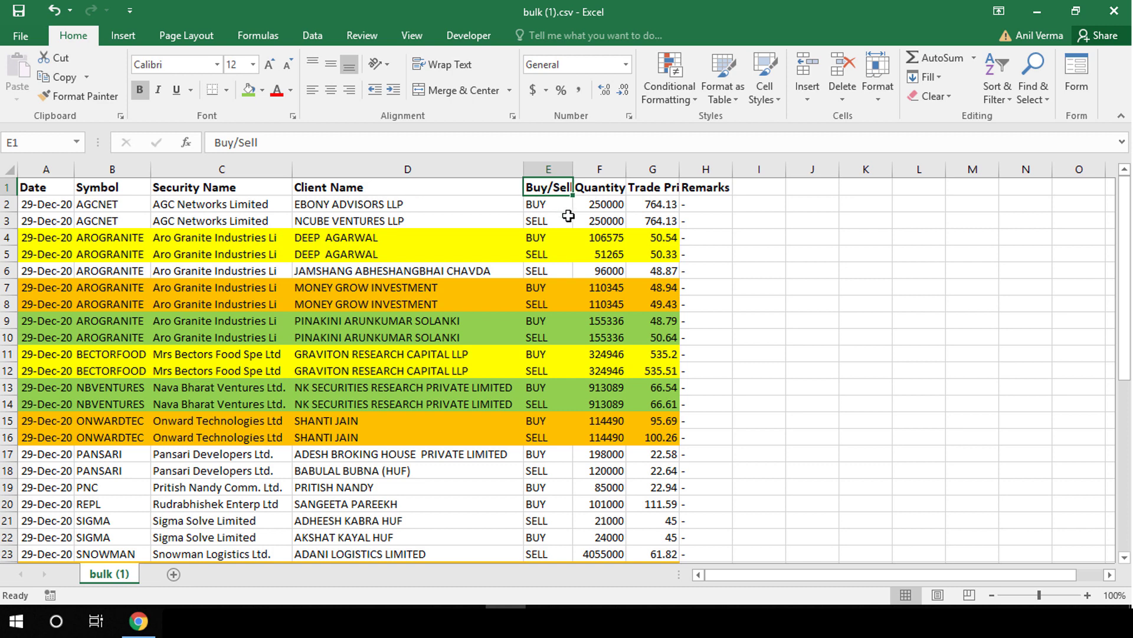
left_click(596, 189)
left_click(670, 189)
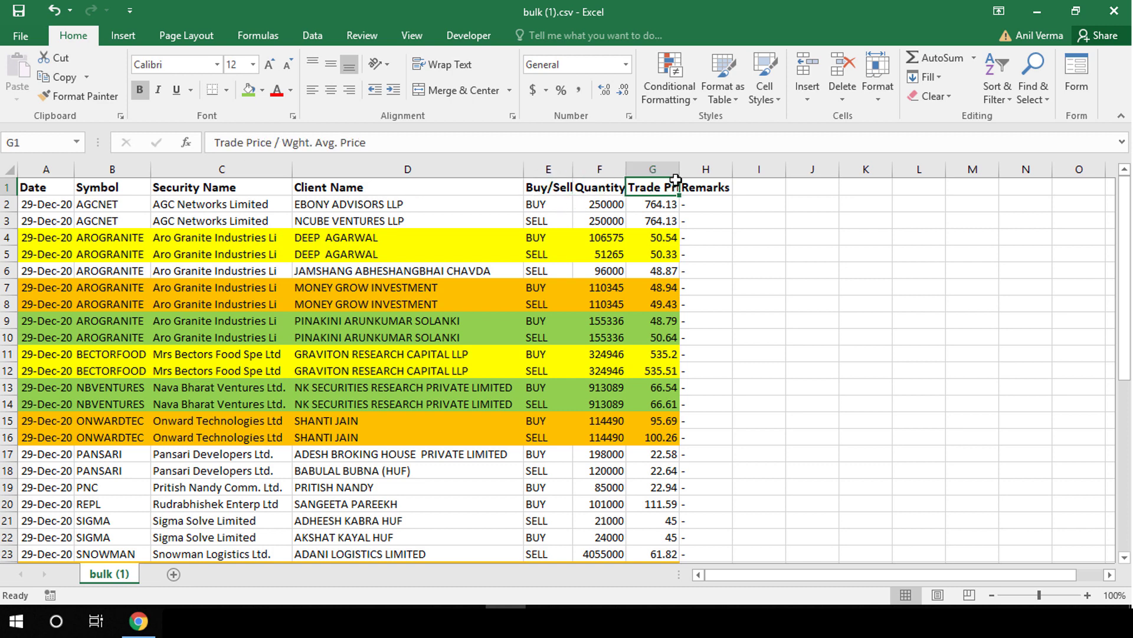
double_click(680, 170)
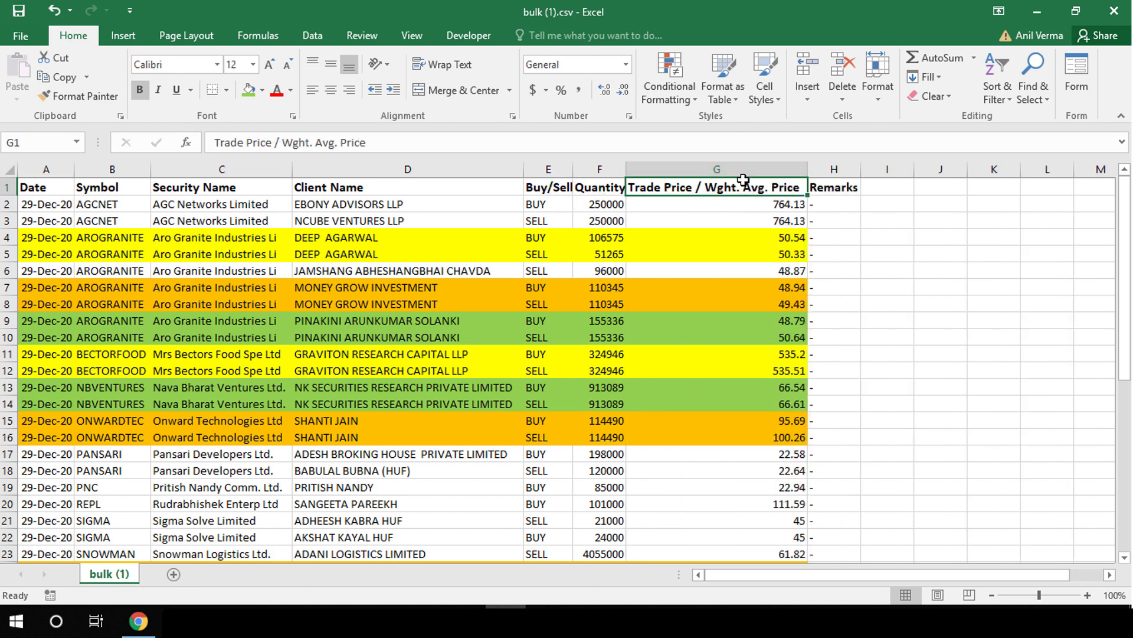
double_click(626, 170)
double_click(573, 169)
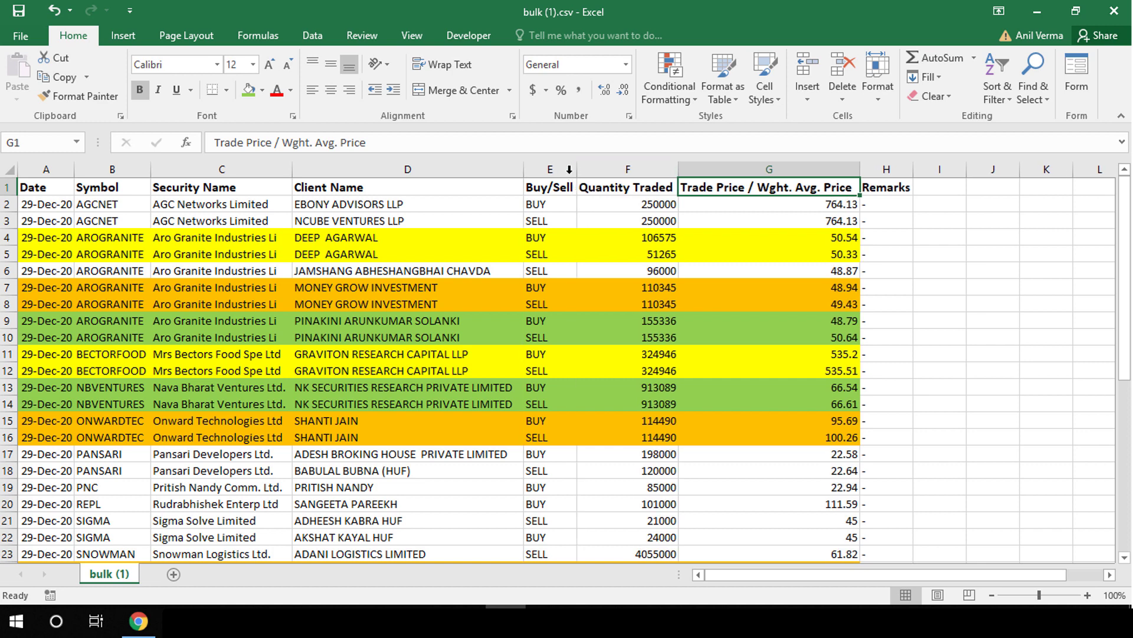
Step: Compare the client, buy/sell side and quantity traded of the AROGRANITE deals in rows 4 to 6
left_click(348, 238)
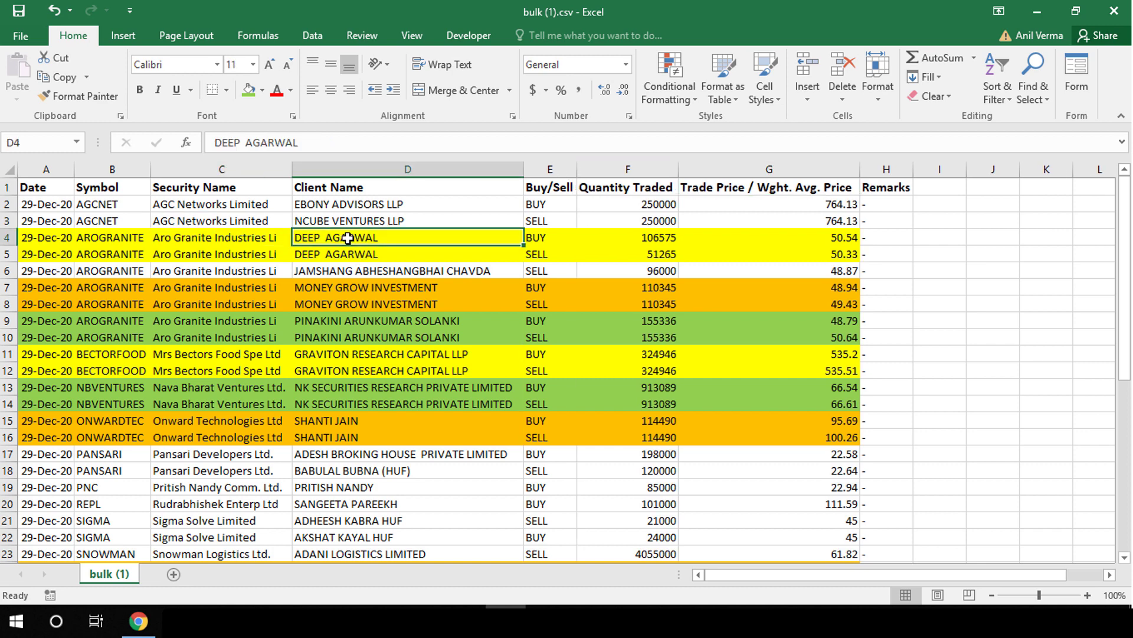
left_click(655, 253)
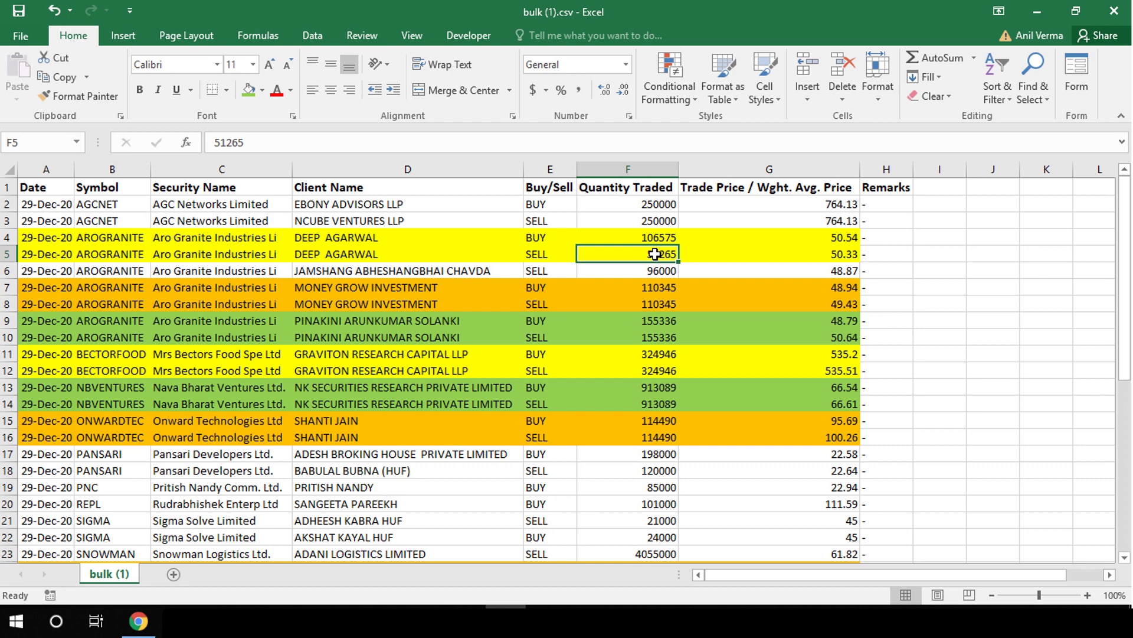
left_click(239, 271)
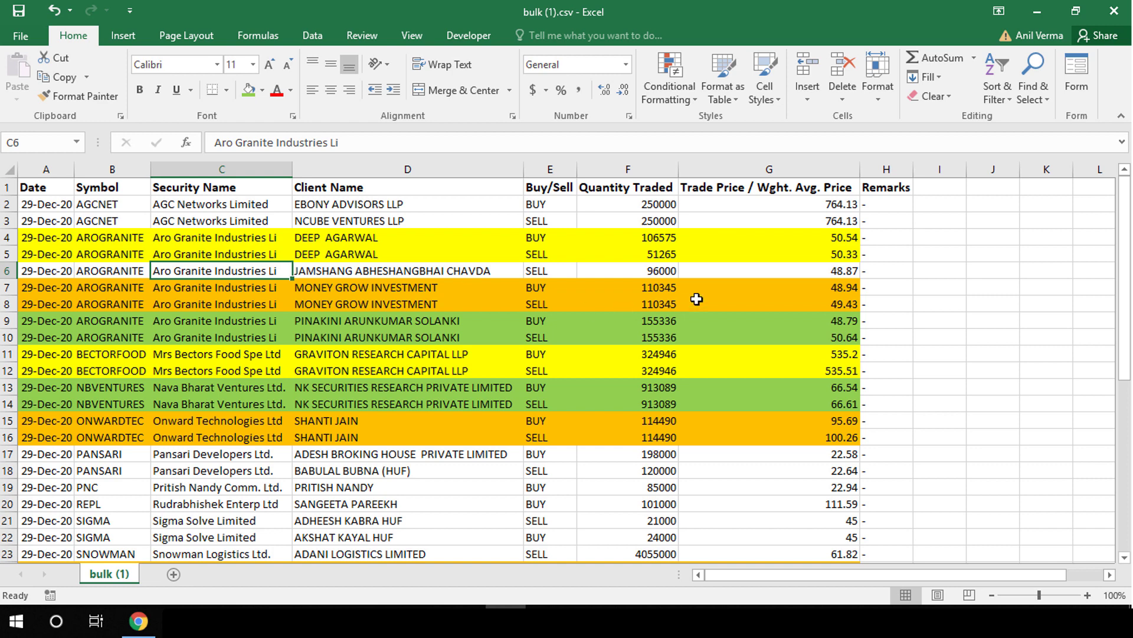
Step: Compare the combined AROGRANITE sell quantities in rows 5 and 6 with the buy quantity in row 4
left_click(664, 271)
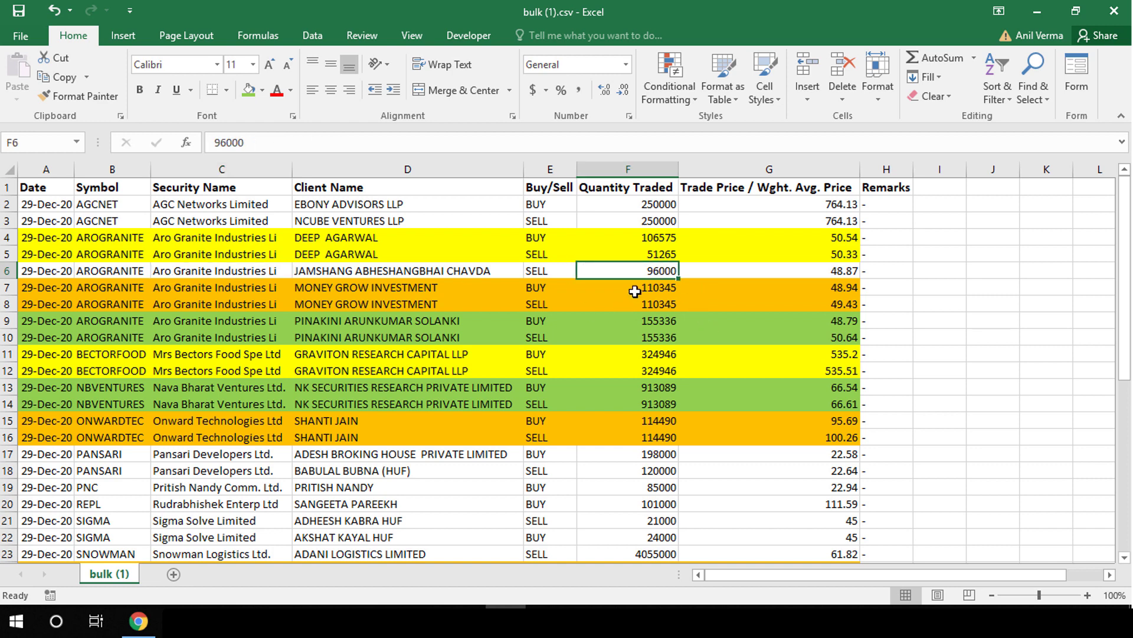
left_click_drag(662, 254, 661, 266)
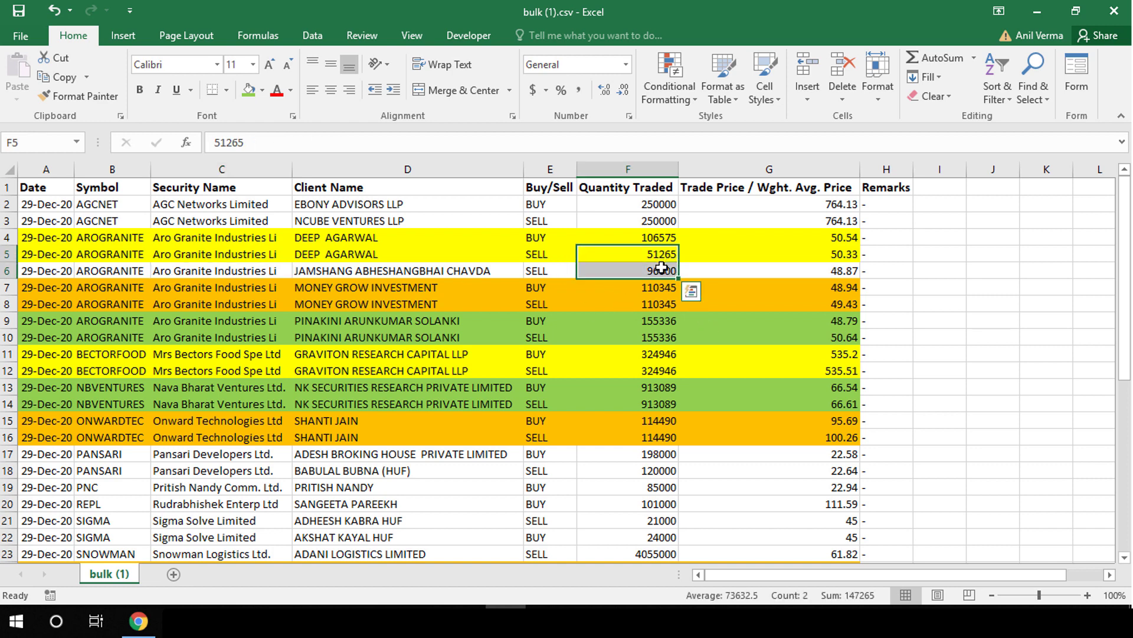
left_click(642, 272)
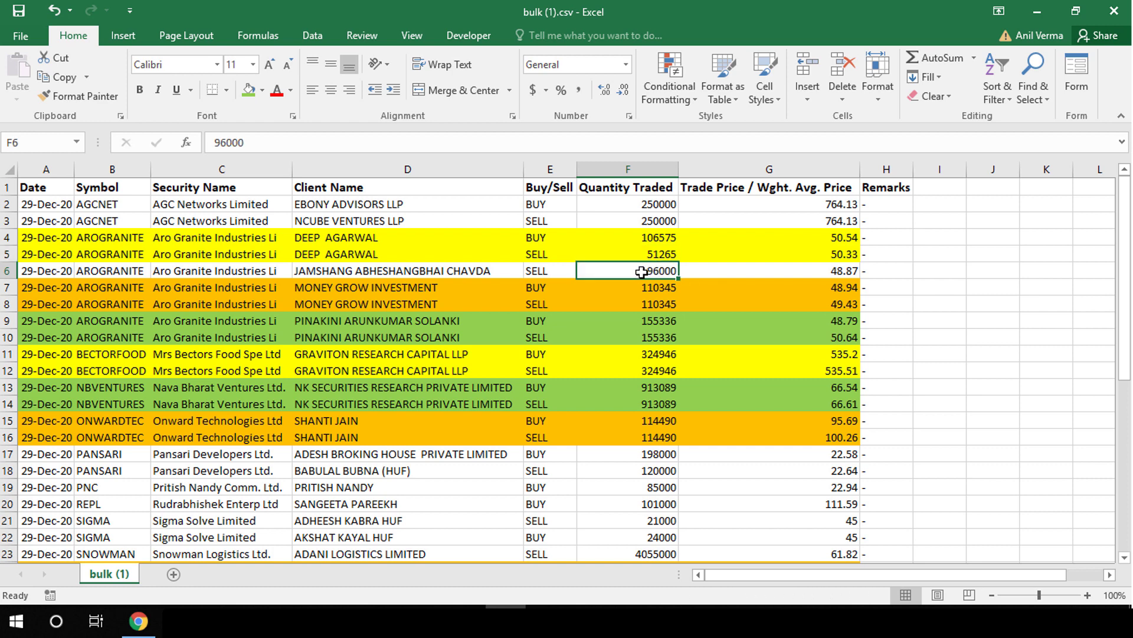
left_click(648, 237)
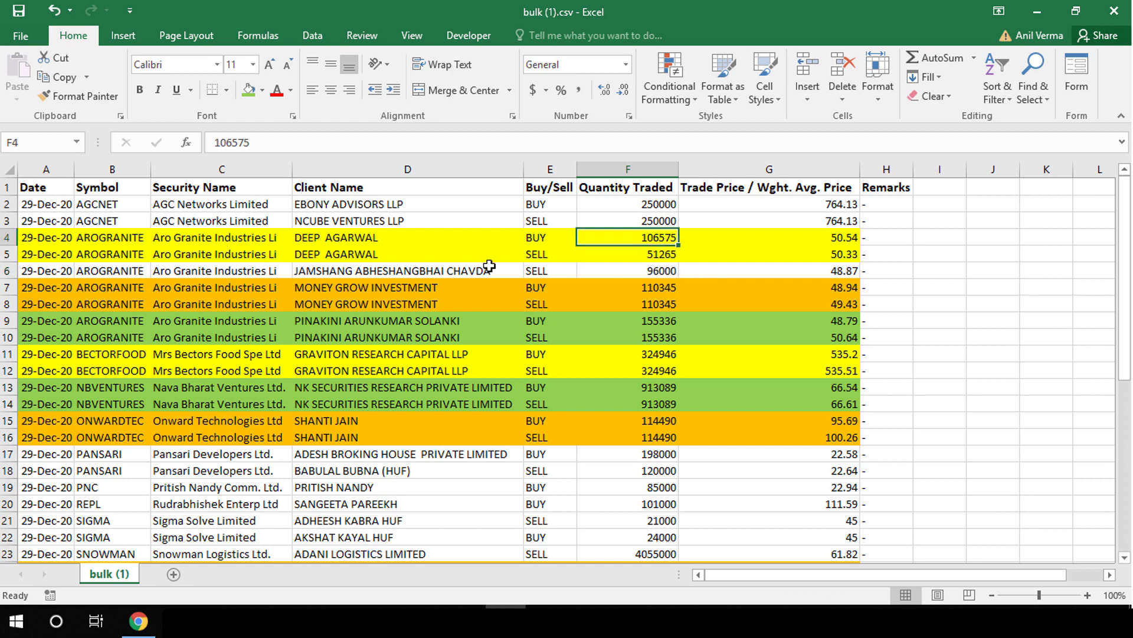
Step: Check the client names and buy/sell sides of the colour-filled same-client pairs in rows 7 to 14
left_click_drag(375, 293, 425, 301)
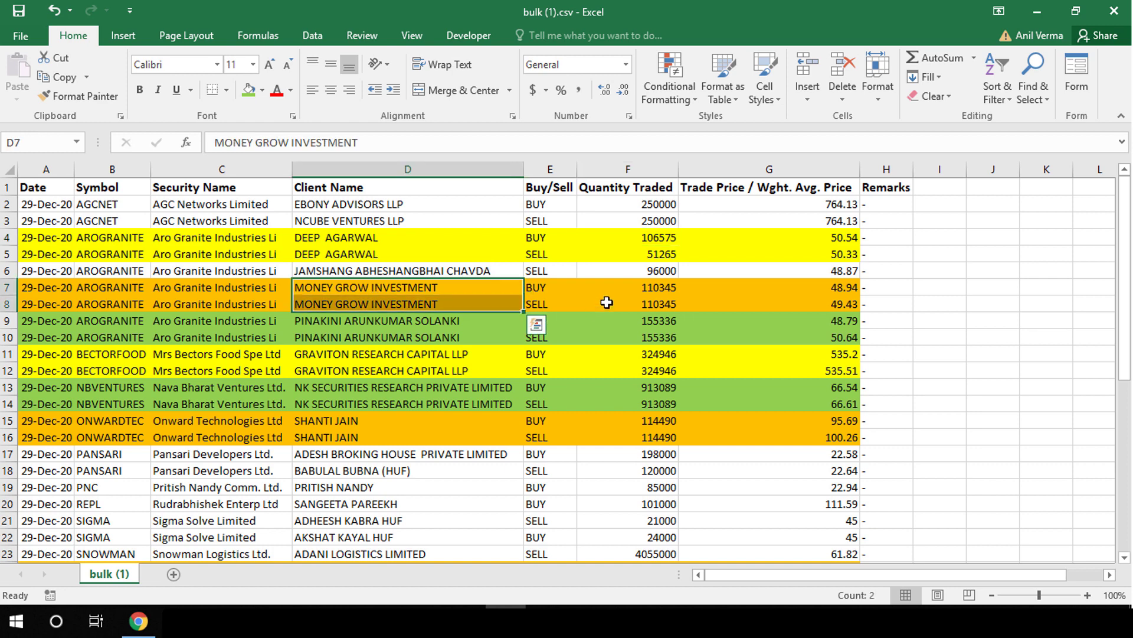
left_click(561, 293)
left_click(437, 320)
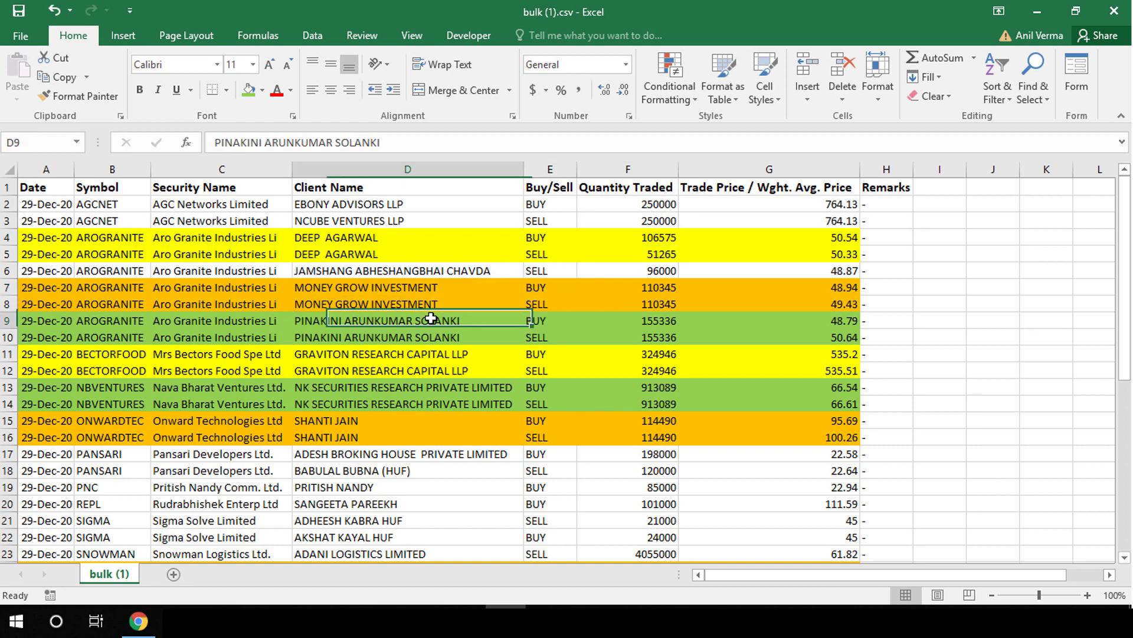
left_click(539, 320)
left_click(527, 373)
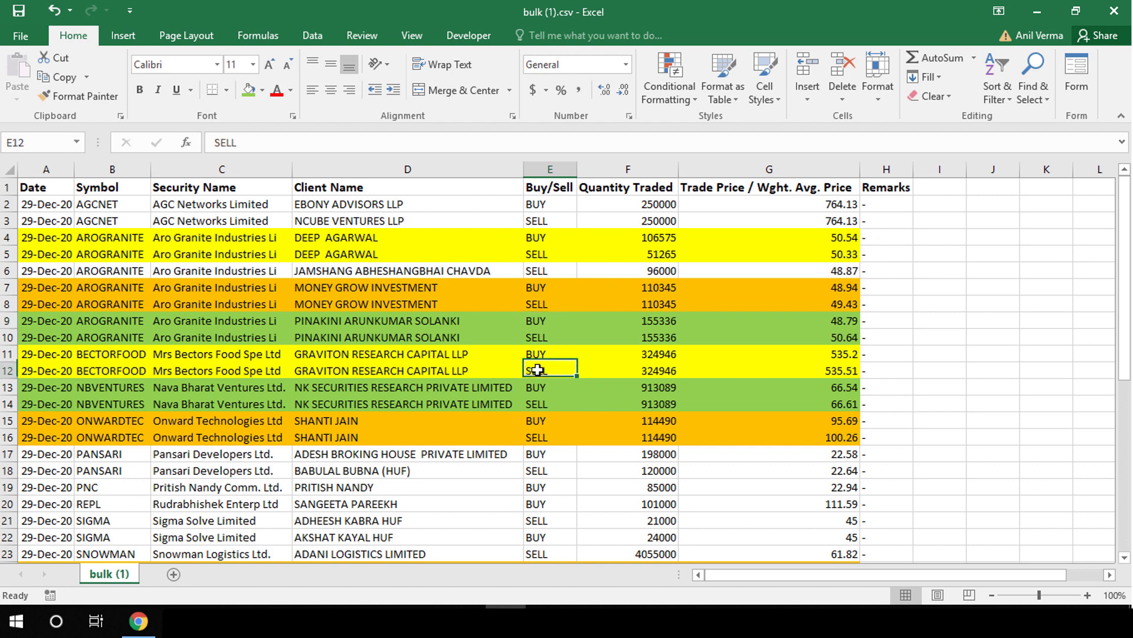
left_click(543, 404)
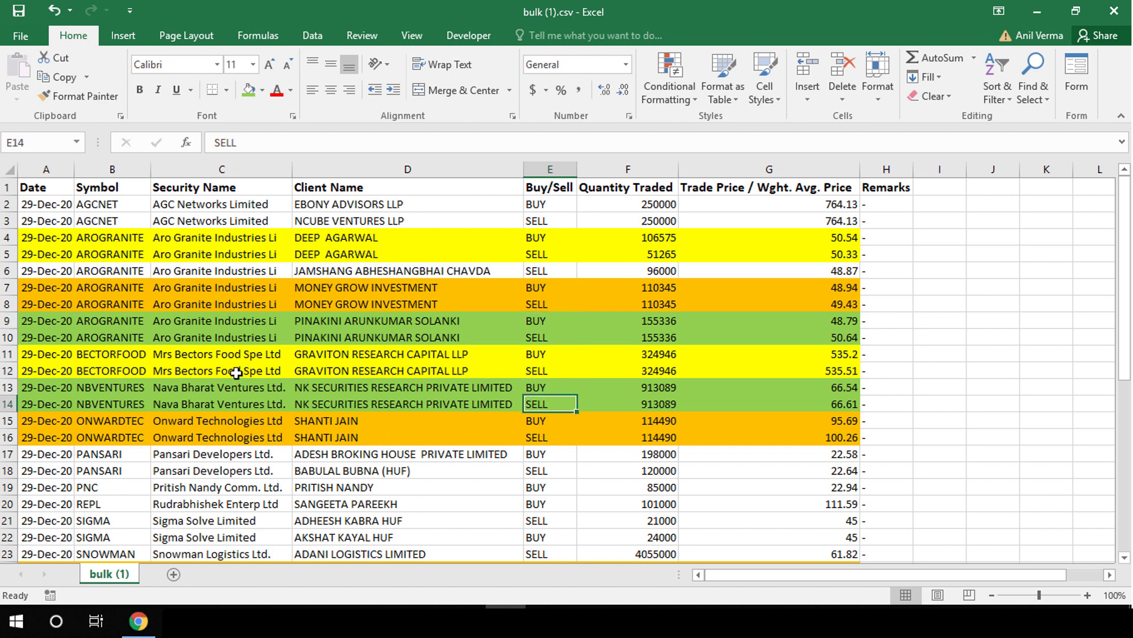
Step: Examine the quantity traded, trade price and sell side of the Mrs Bectors Food deals in rows 11 and 12
left_click_drag(219, 356, 230, 370)
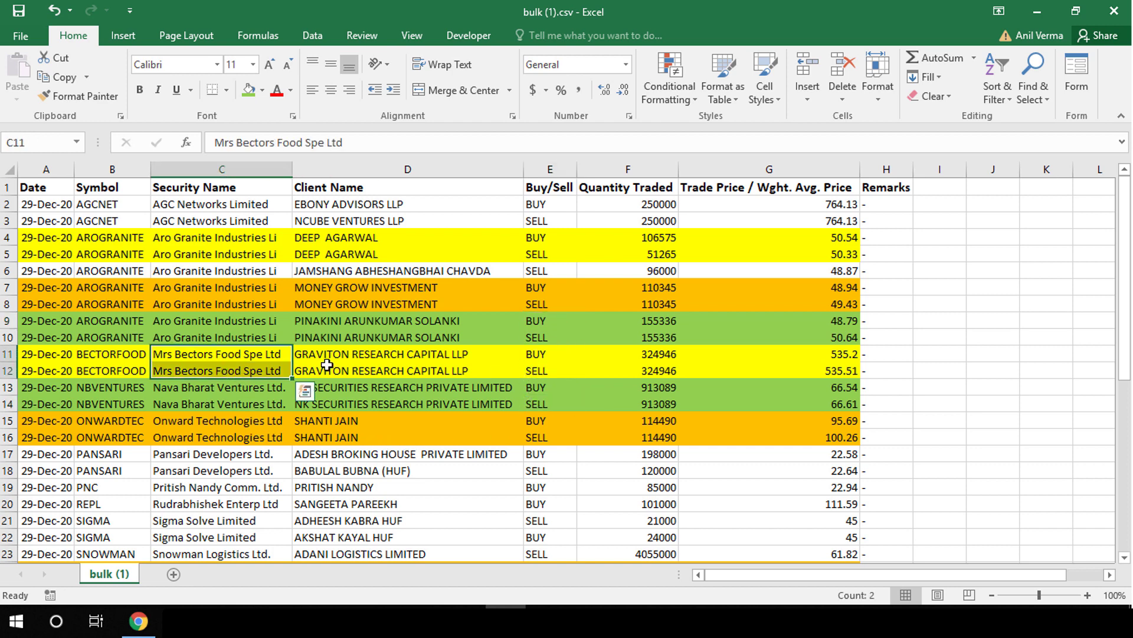
left_click(671, 358)
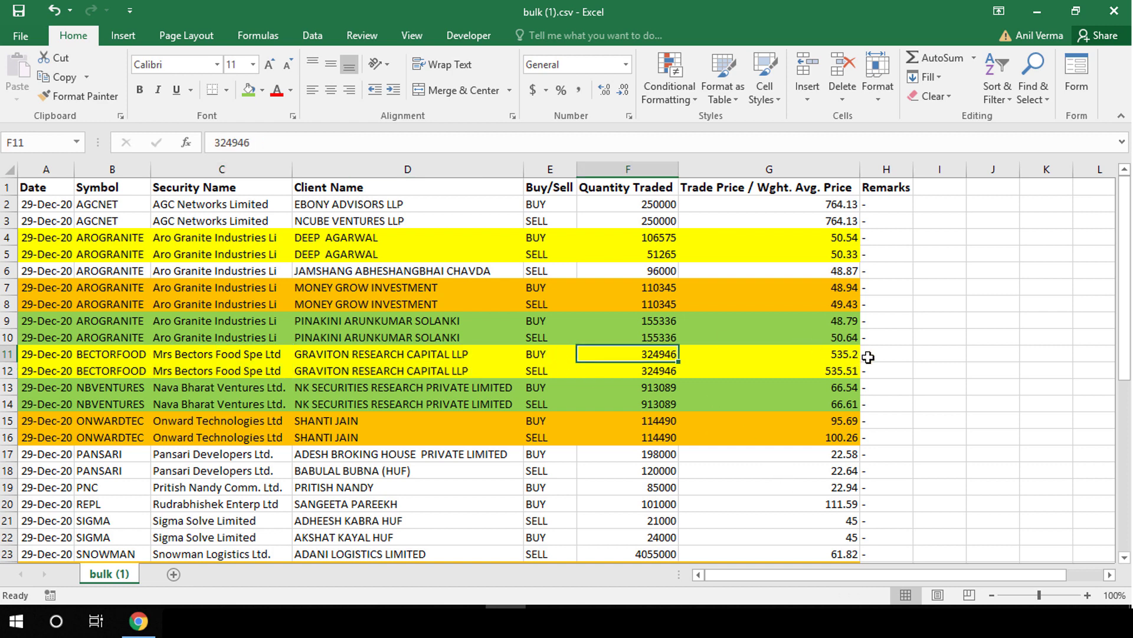
left_click(832, 376)
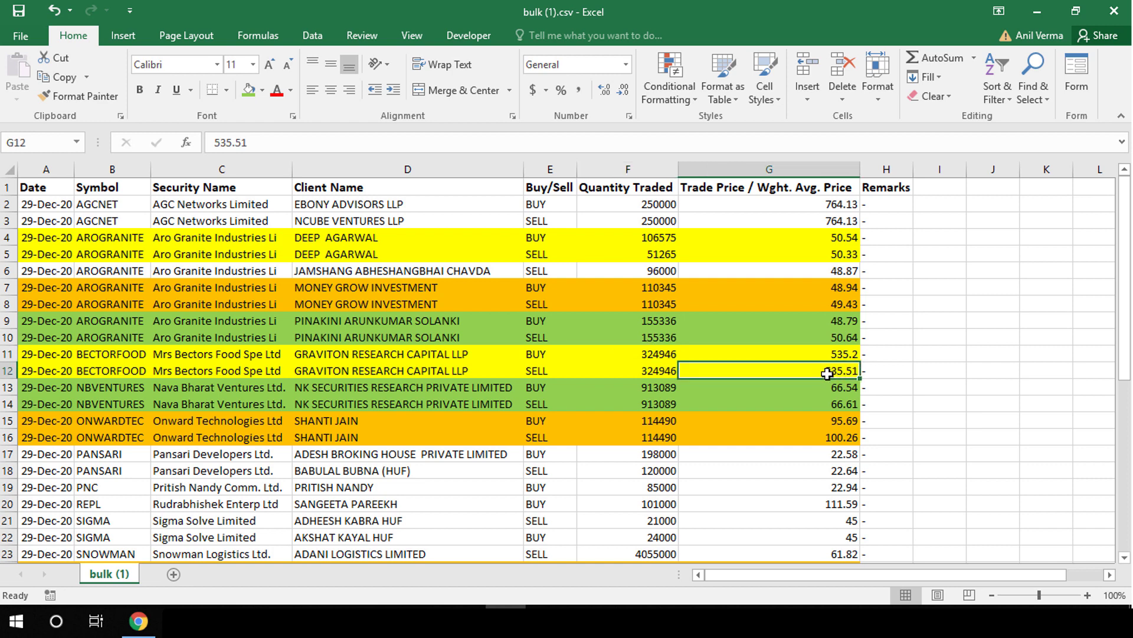
left_click(538, 373)
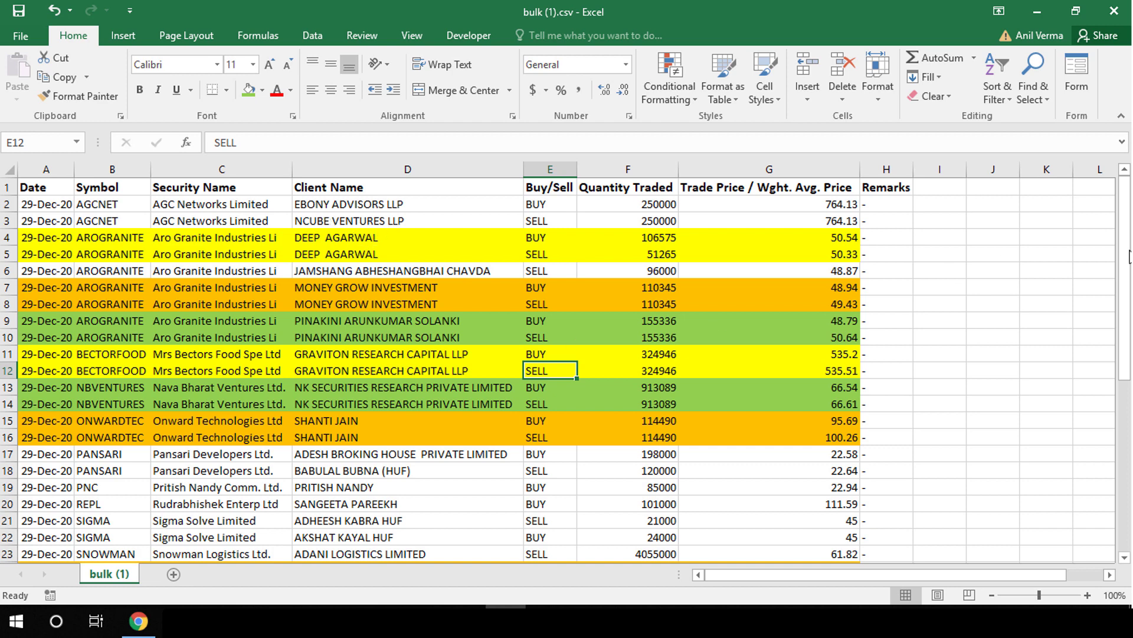
Step: Review the remaining deals down to row 41, including the Sutlej Textiles quantity and the unfilled Pansari Developers rows
left_click_drag(1129, 258, 1129, 429)
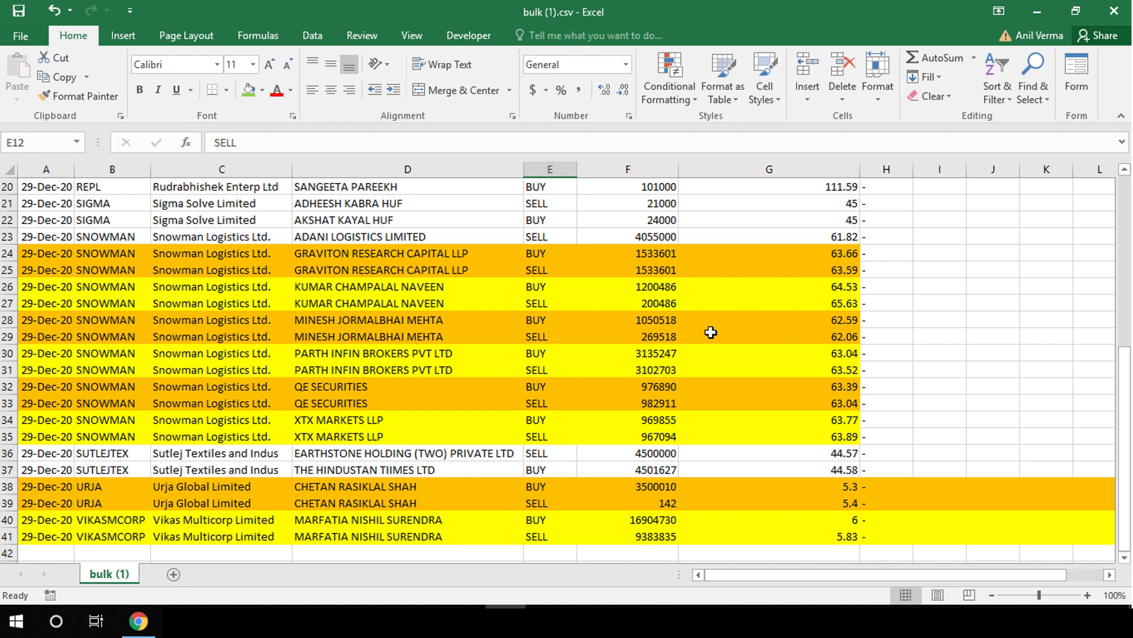
left_click(628, 452)
left_click_drag(1129, 465, 1128, 378)
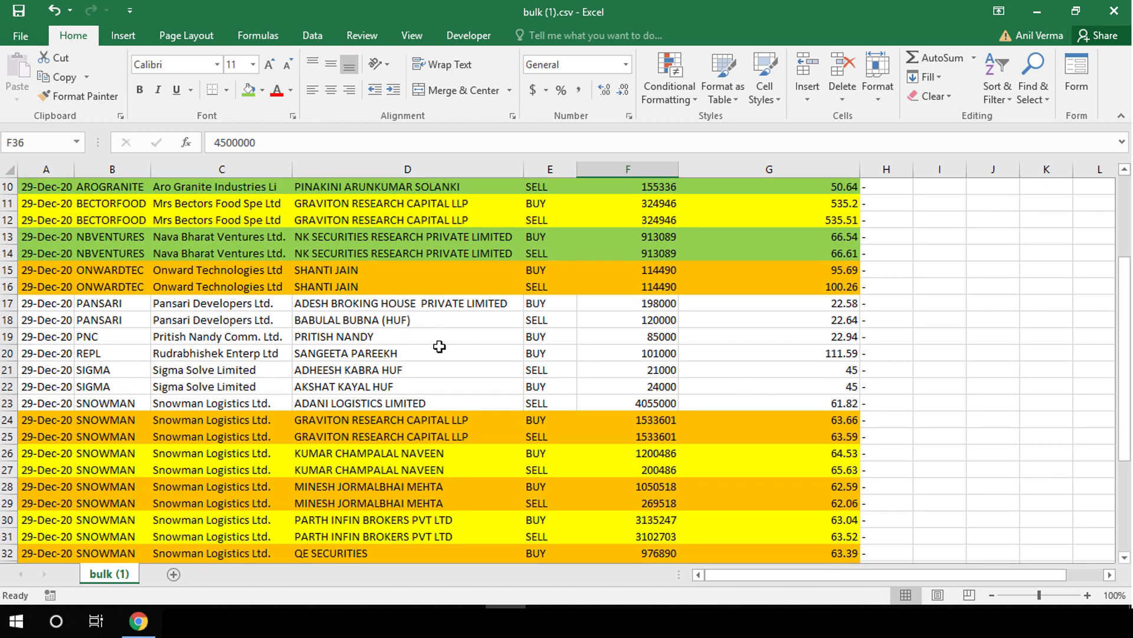
left_click_drag(250, 305, 248, 320)
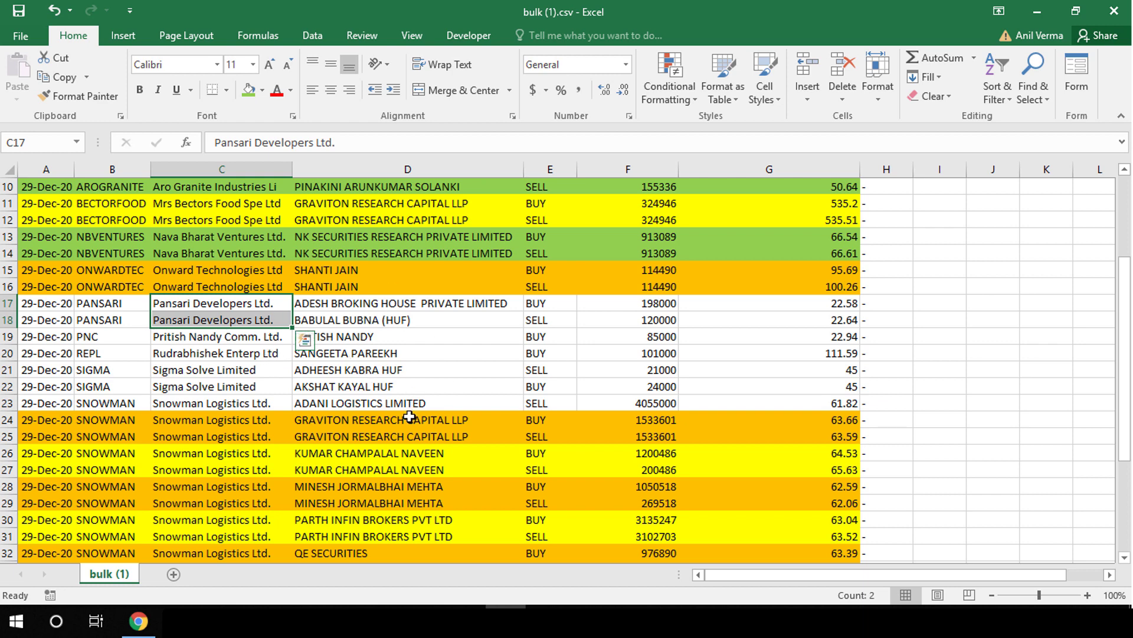
Step: Recheck the buy and sell sides of the AROGRANITE same-client pairs in rows 4, 5, 7 and 8
left_click_drag(1118, 341, 1129, 204)
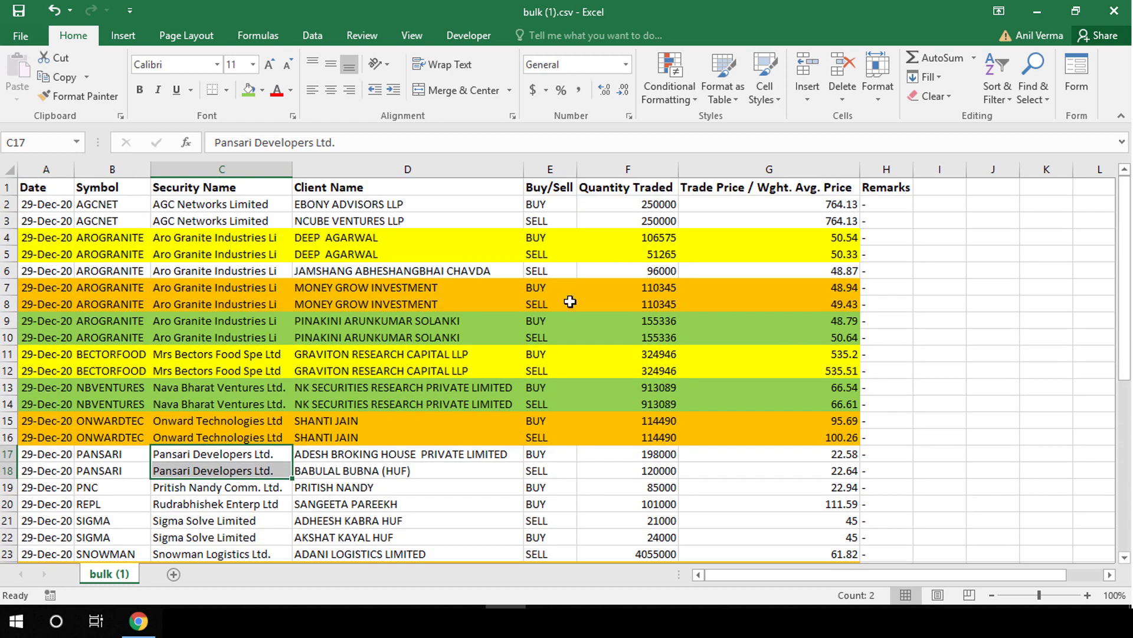
left_click(537, 236)
left_click(542, 253)
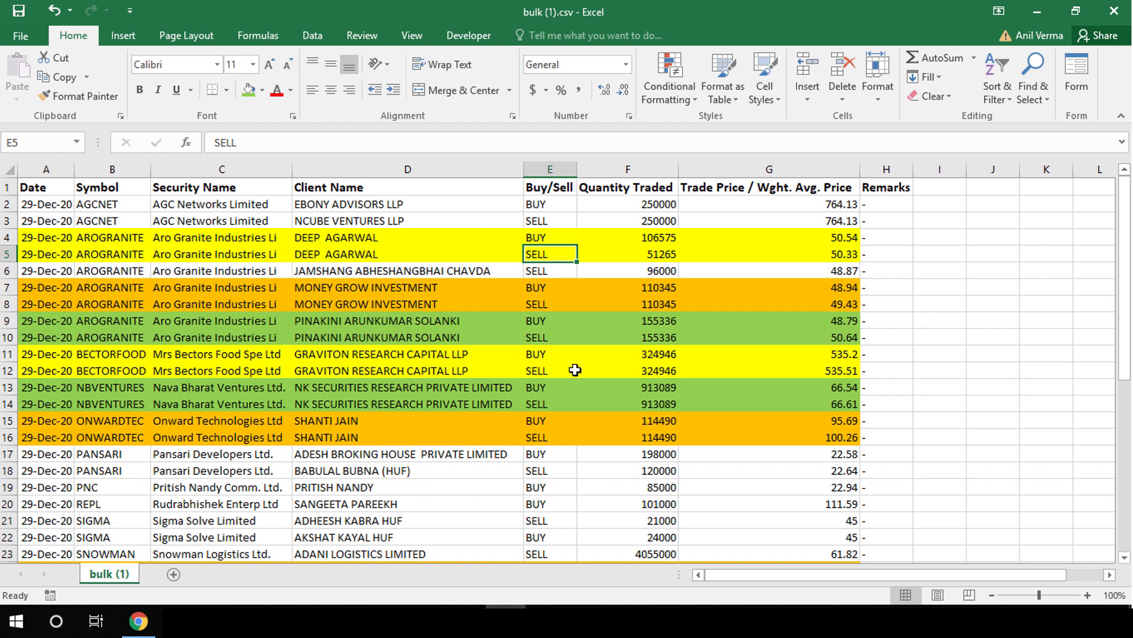
left_click(558, 287)
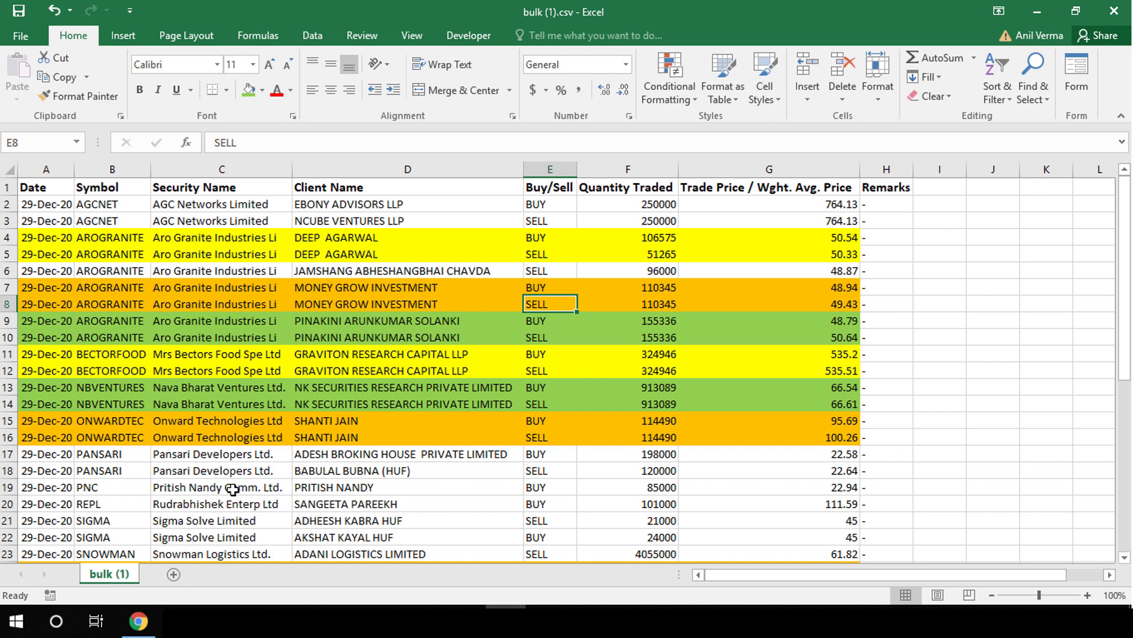
Step: Compare the buy/sell sides and quantities traded of the two Pansari Developers deals in rows 17 and 18
left_click_drag(230, 456, 239, 472)
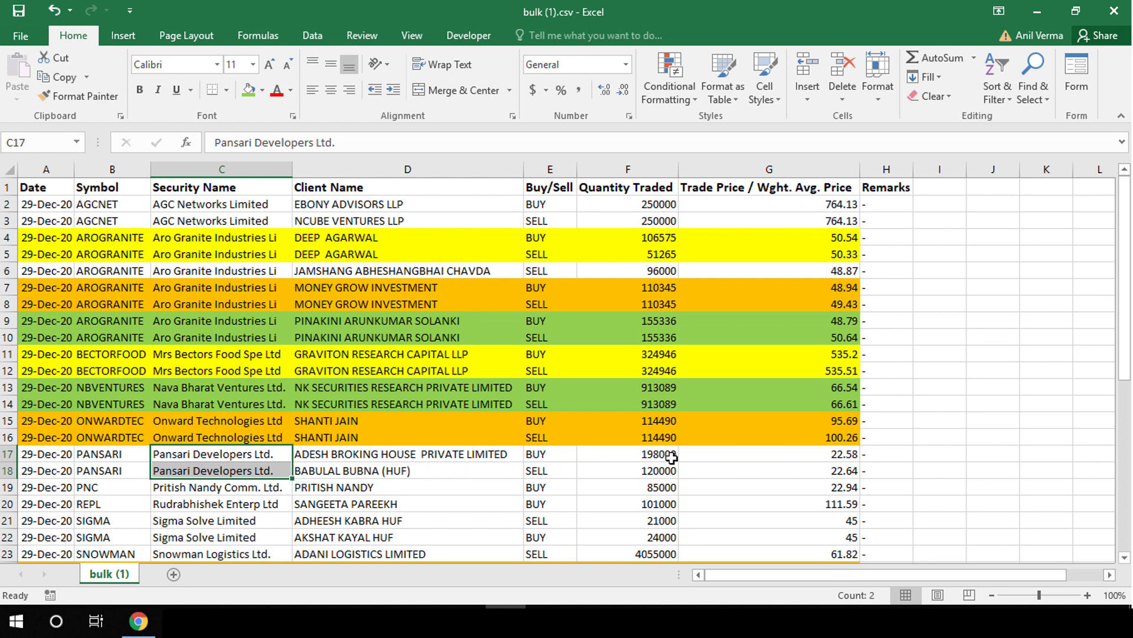
left_click(647, 472)
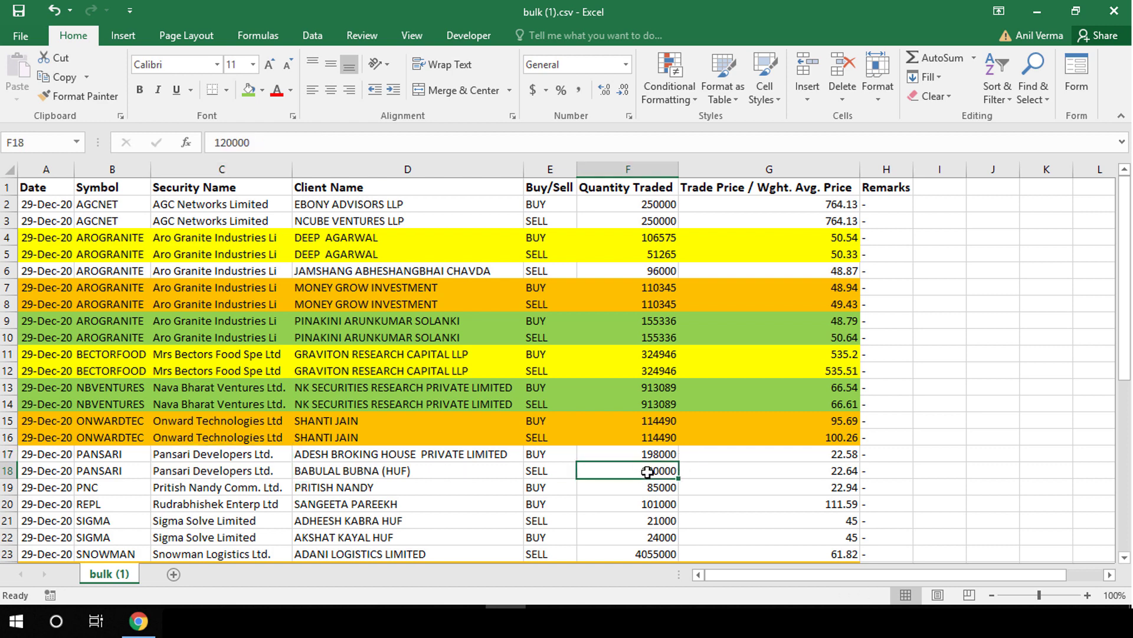
left_click_drag(564, 453, 588, 470)
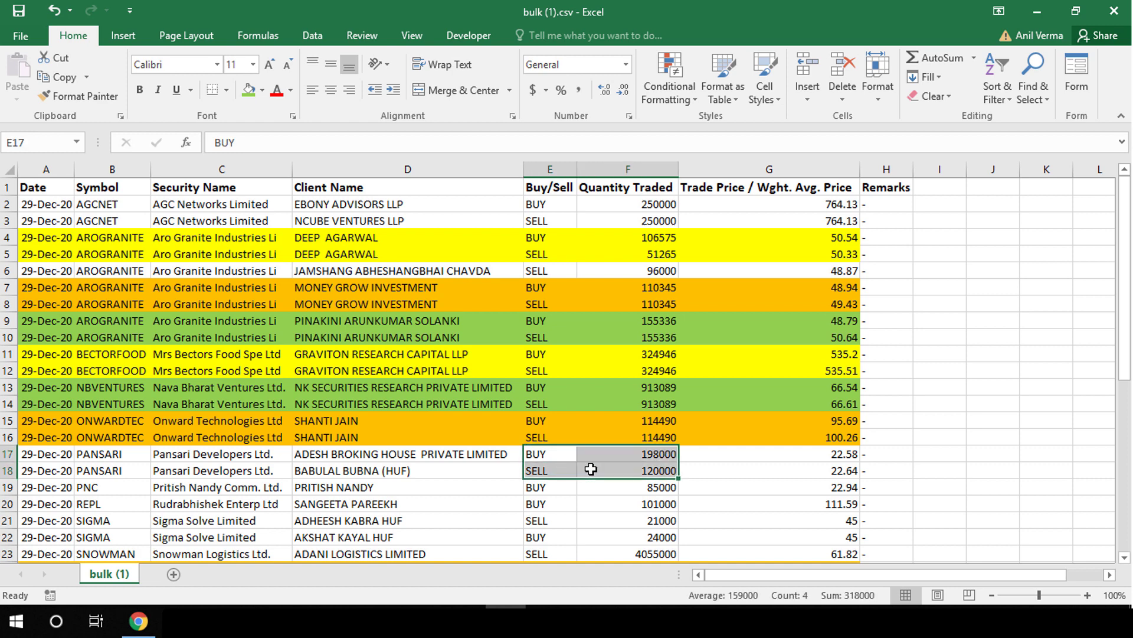
left_click(601, 466)
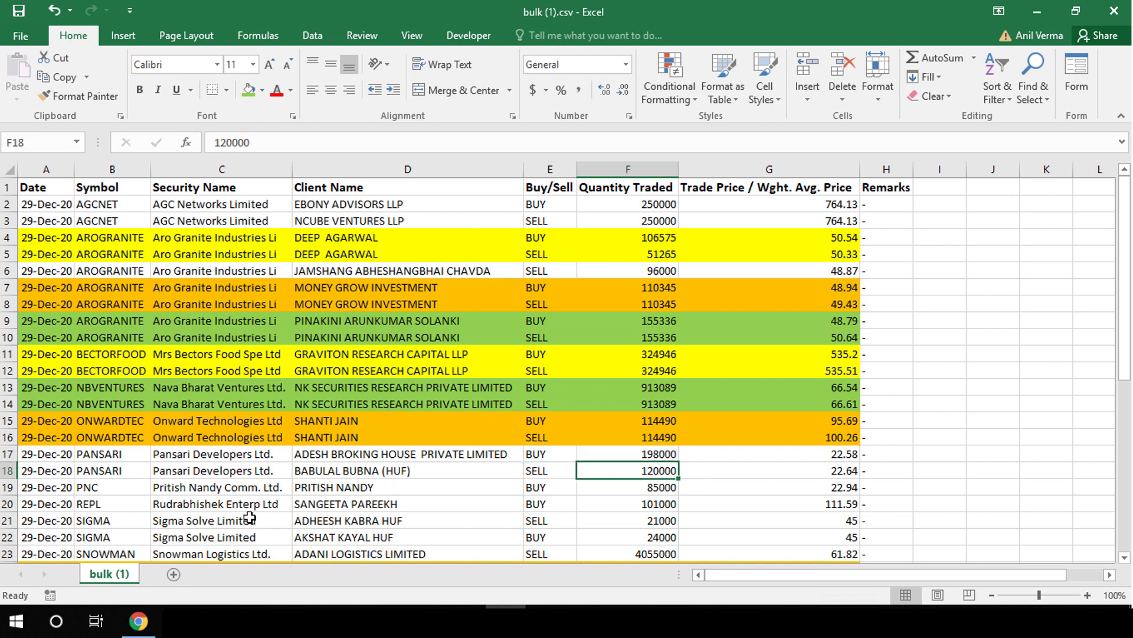
Step: Compare the quantities traded in the two Sigma Solve deals in rows 21 and 22
left_click_drag(249, 517, 248, 537)
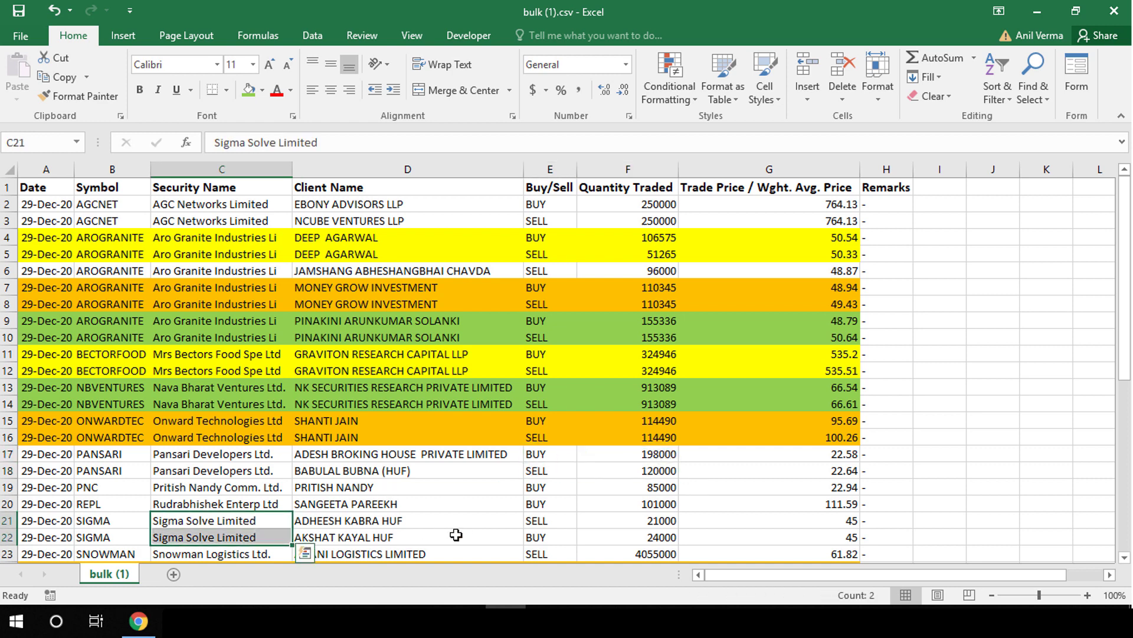
left_click(652, 536)
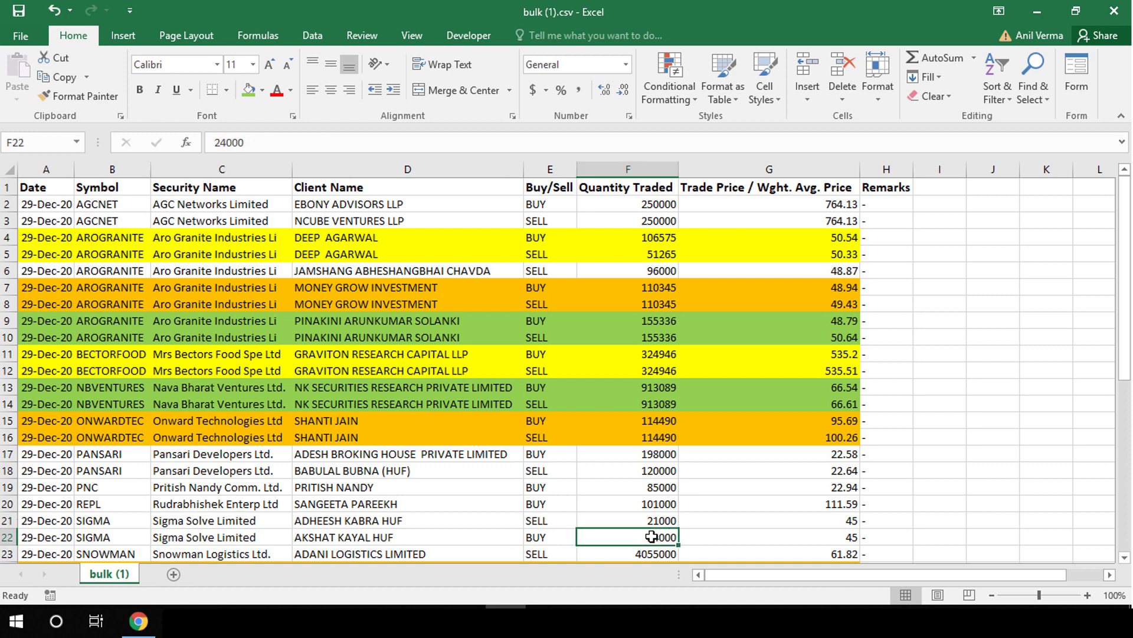
left_click(658, 523)
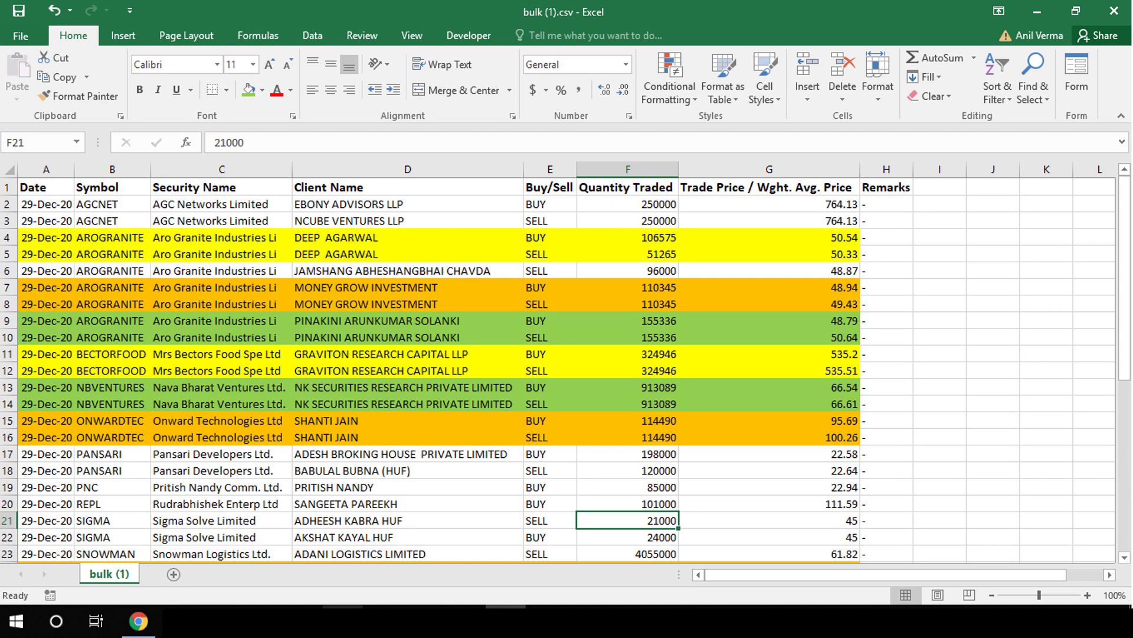
Step: Switch to the NSE All Market Reports page in Chrome and open the NSE home page
mouse_move(138, 621)
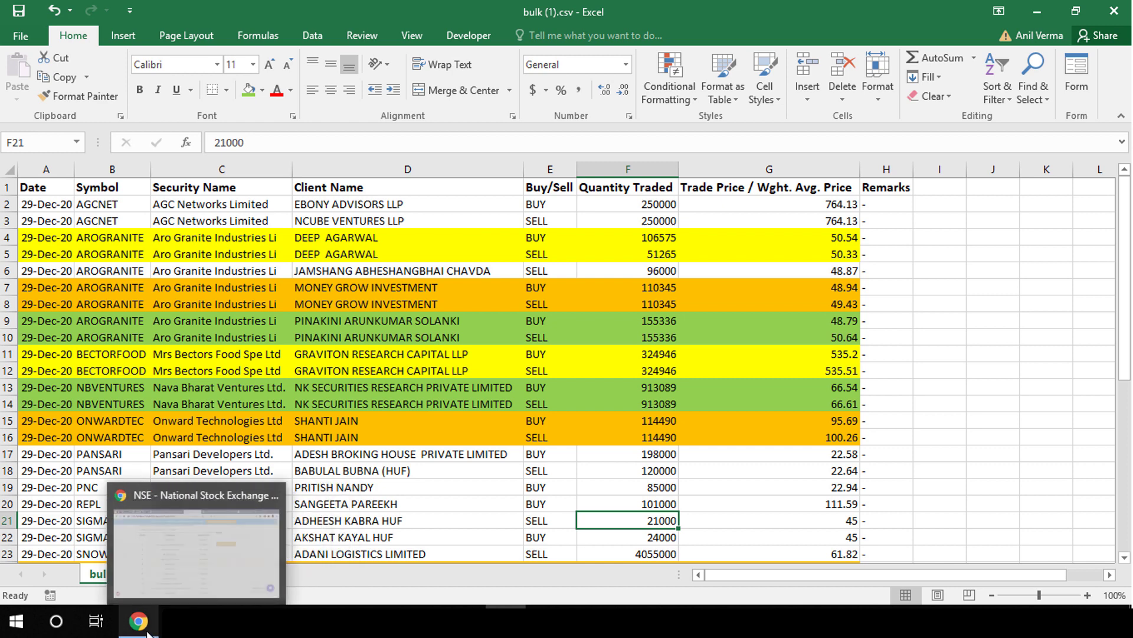
left_click(197, 549)
scroll(827, 215, "up", 4)
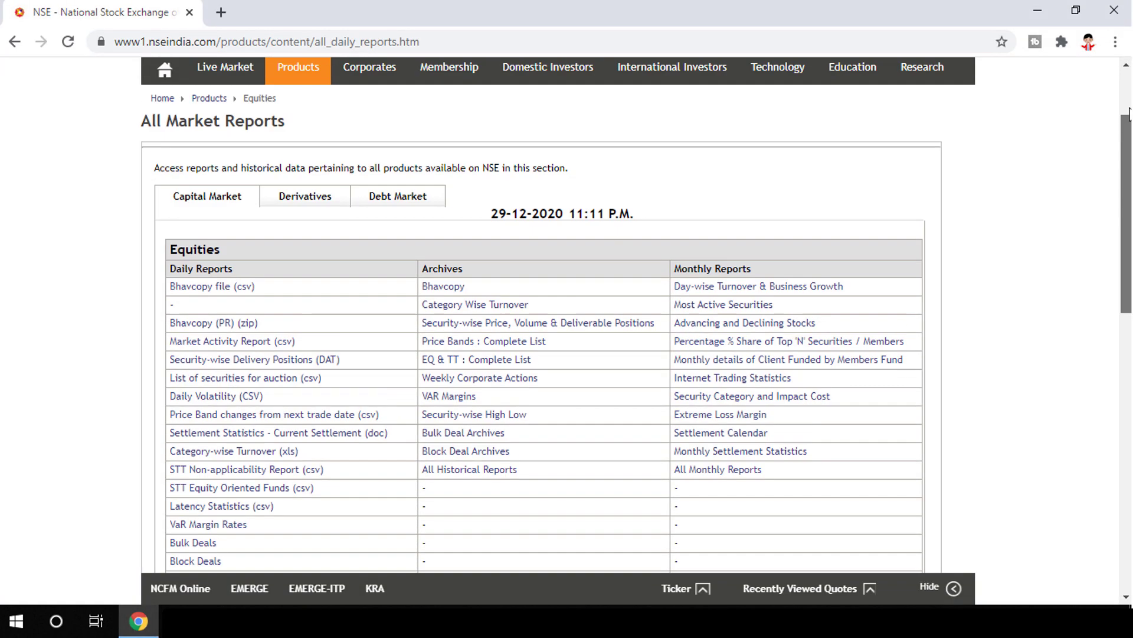
scroll(804, 159, "up", 1)
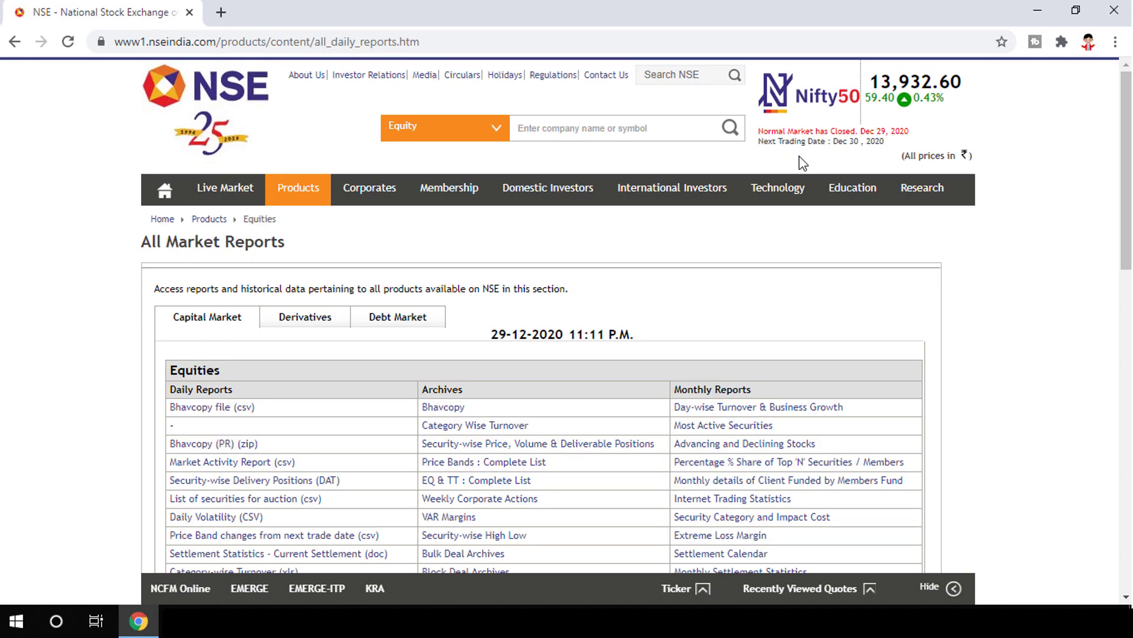
left_click(235, 119)
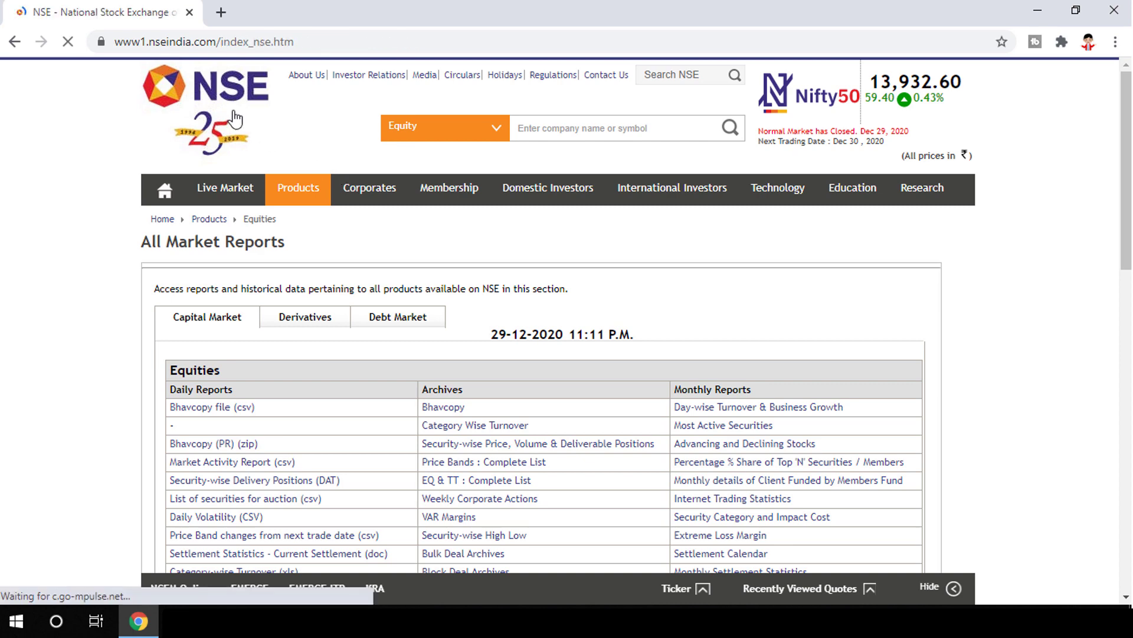